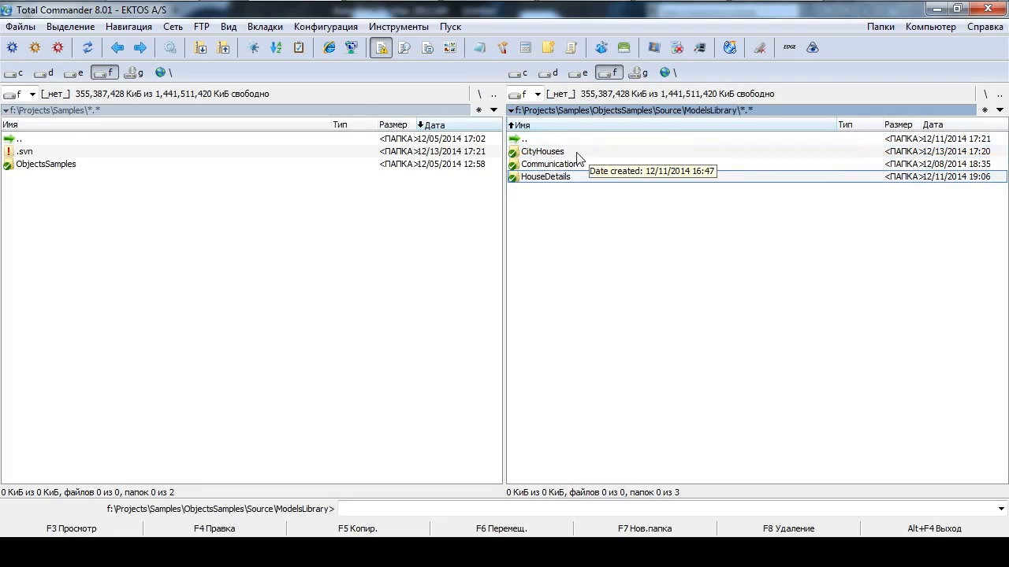
Open the CityHouses folder inside the ModelsLibrary directory
{"action": "left_click", "coordinate": [577, 167]}
{"action": "left_click", "coordinate": [560, 179]}
{"action": "left_click", "coordinate": [565, 154]}
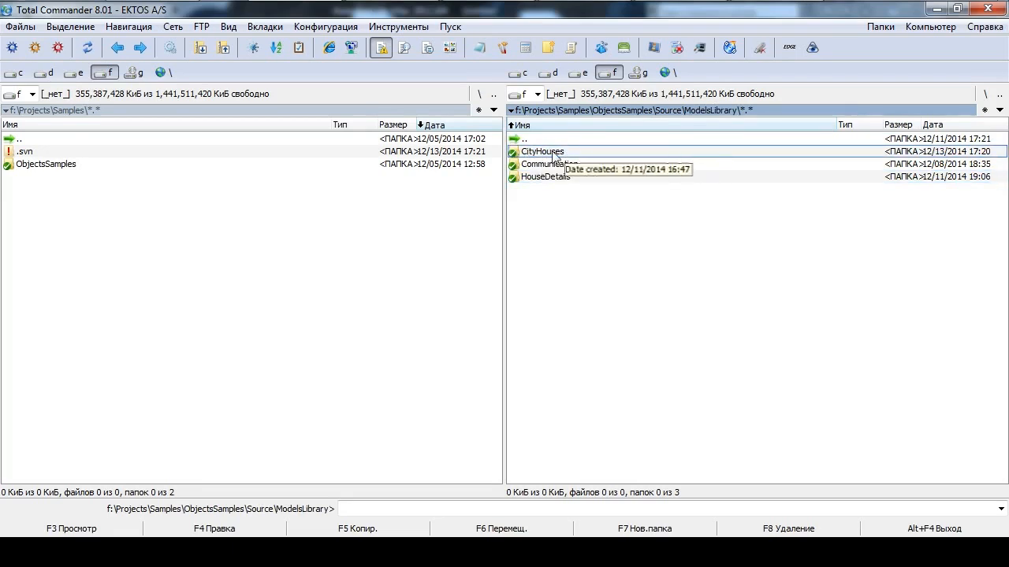
{"action": "double_click", "coordinate": [554, 153]}
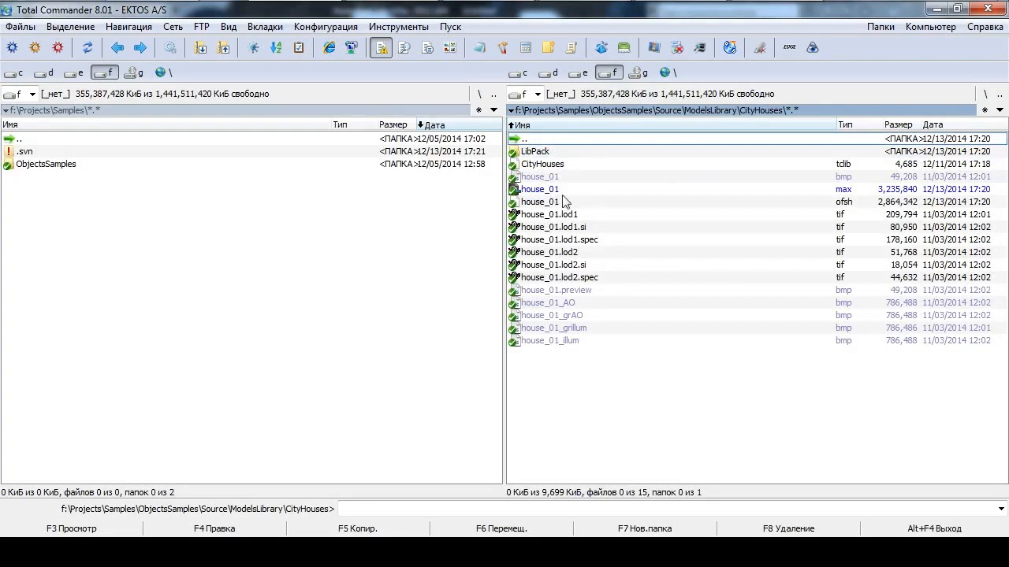
Load house_01.max into 3ds Max, discarding the current scene's changes and continuing despite the missing DLLs and external files
{"action": "left_click", "coordinate": [683, 194]}
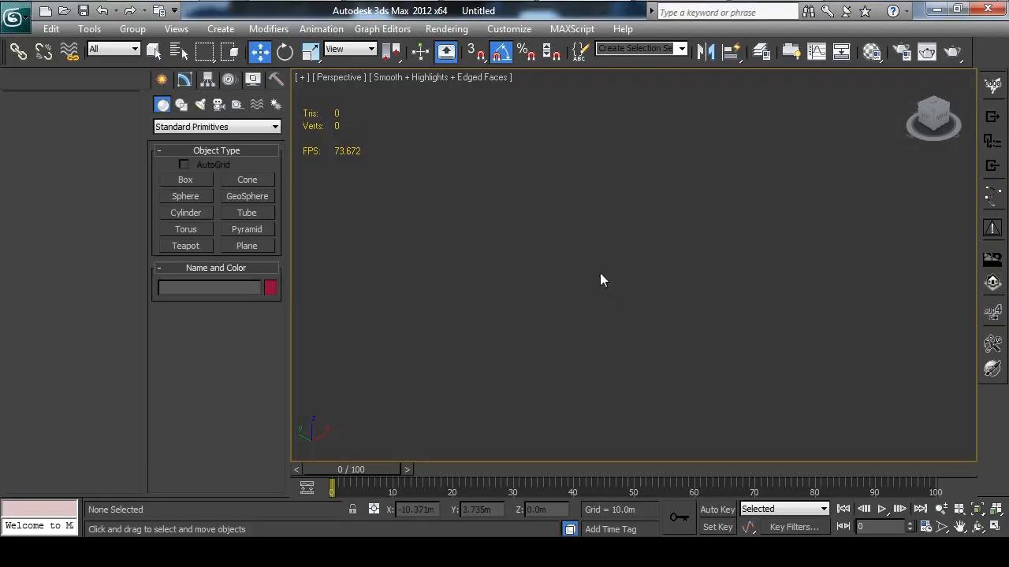
{"action": "left_click", "coordinate": [611, 282]}
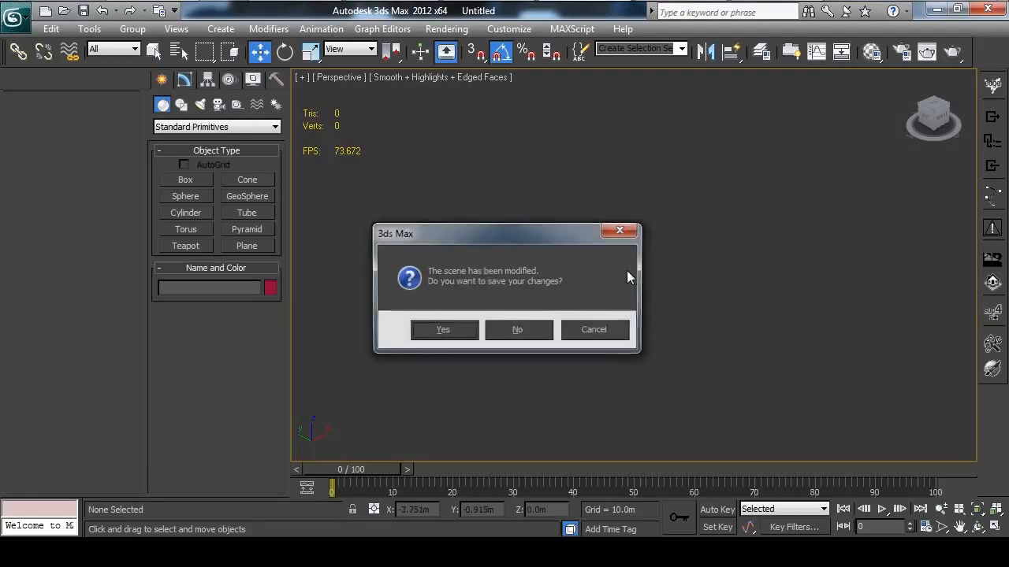
{"action": "left_click", "coordinate": [519, 331]}
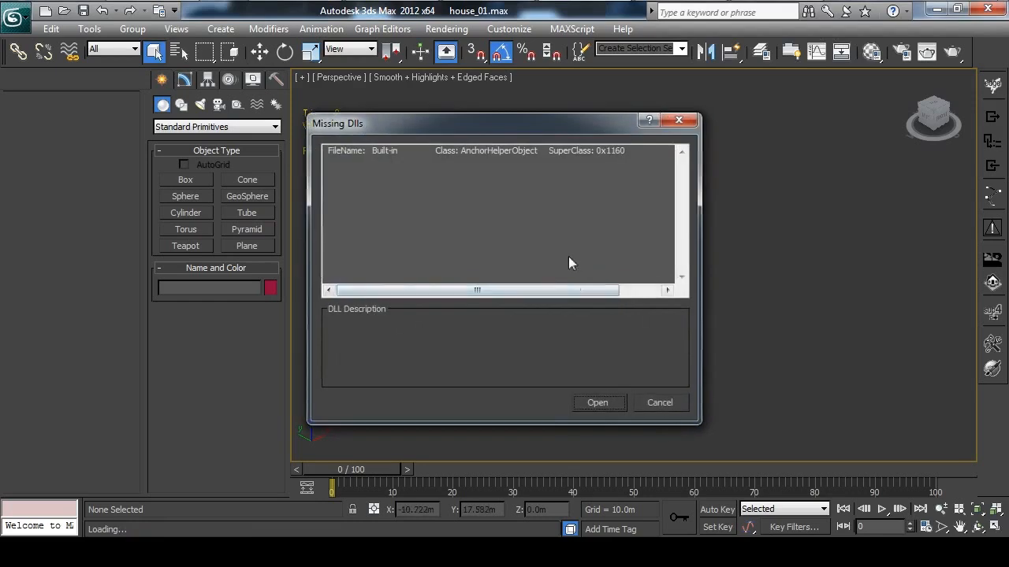
{"action": "left_click", "coordinate": [598, 403]}
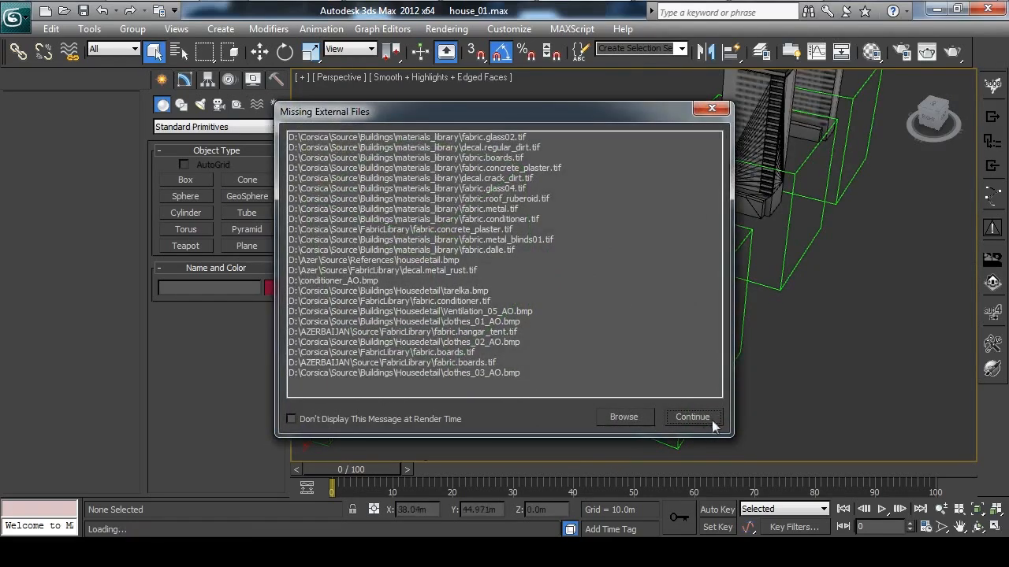
{"action": "left_click", "coordinate": [713, 423]}
Show the grid in the perspective view of the loaded scene
{"action": "middle_click_drag", "start_coordinate": [673, 268], "coordinate": [581, 223]}
{"action": "scroll", "coordinate": [557, 252], "scroll_direction": "down", "scroll_amount": 5}
{"action": "scroll", "coordinate": [626, 218], "scroll_direction": "up", "scroll_amount": 3}
{"action": "scroll", "coordinate": [581, 224], "scroll_direction": "down", "scroll_amount": 3}
{"action": "key", "text": "g"}
{"action": "scroll", "coordinate": [653, 250], "scroll_direction": "up", "scroll_amount": 3}
{"action": "middle_click_drag", "start_coordinate": [653, 251], "coordinate": [591, 235], "text": "alt"}
{"action": "scroll", "coordinate": [592, 212], "scroll_direction": "down", "scroll_amount": 1}
{"action": "middle_click_drag", "start_coordinate": [591, 235], "coordinate": [591, 243]}
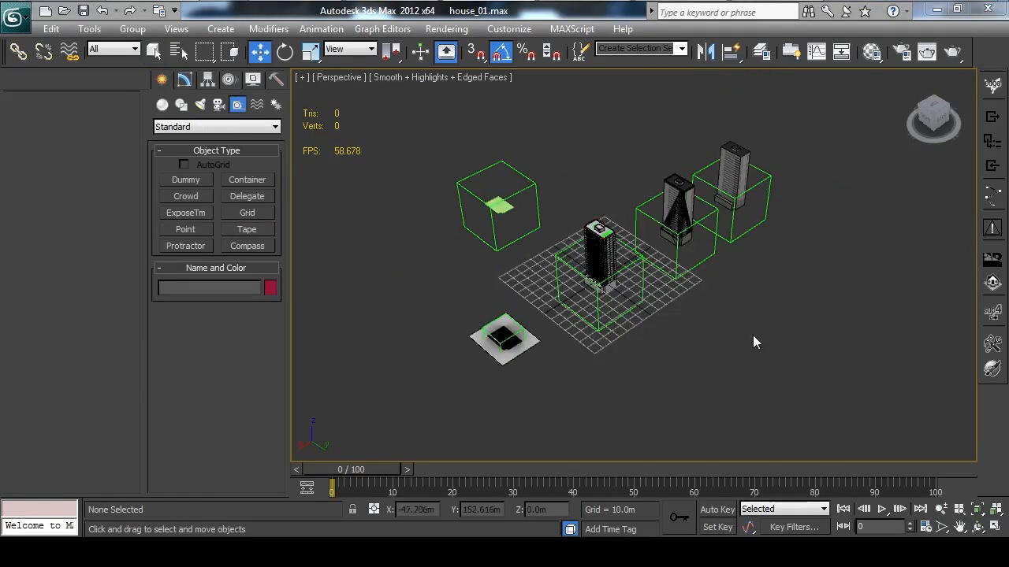
Examine the layout of the building models and their surrounding LOD helper boxes
{"action": "middle_click_drag", "start_coordinate": [706, 313], "coordinate": [660, 301]}
{"action": "scroll", "coordinate": [581, 305], "scroll_direction": "up", "scroll_amount": 3}
{"action": "middle_click_drag", "start_coordinate": [661, 301], "coordinate": [621, 285], "text": "alt"}
{"action": "middle_click_drag", "start_coordinate": [675, 323], "coordinate": [656, 250], "text": "alt"}
{"action": "middle_click_drag", "start_coordinate": [656, 251], "coordinate": [668, 297]}
{"action": "middle_click_drag", "start_coordinate": [668, 296], "coordinate": [664, 274]}
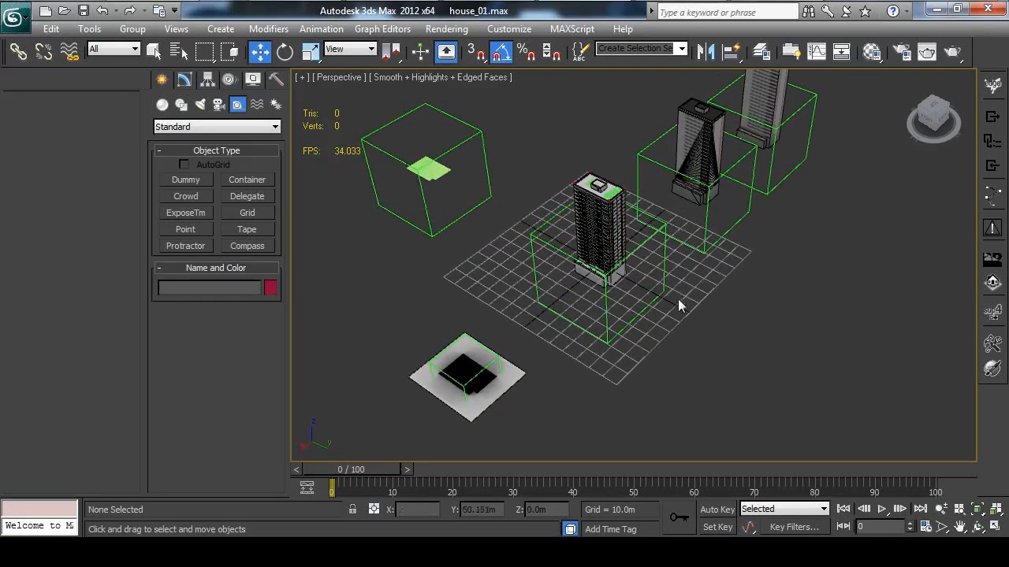
{"action": "left_click_drag", "start_coordinate": [633, 320], "coordinate": [631, 317]}
{"action": "left_click", "coordinate": [762, 333]}
{"action": "middle_click_drag", "start_coordinate": [763, 332], "coordinate": [685, 253], "text": "alt"}
{"action": "middle_click_drag", "start_coordinate": [684, 254], "coordinate": [668, 275], "text": "alt"}
{"action": "middle_click_drag", "start_coordinate": [668, 276], "coordinate": [664, 334]}
Move the house_01%lod0 helper off the origin and reset its X and Y position to 0
{"action": "left_click_drag", "start_coordinate": [592, 303], "coordinate": [590, 298]}
{"action": "middle_click_drag", "start_coordinate": [683, 304], "coordinate": [696, 267]}
{"action": "scroll", "coordinate": [683, 273], "scroll_direction": "up", "scroll_amount": 4}
{"action": "scroll", "coordinate": [677, 320], "scroll_direction": "down", "scroll_amount": 3}
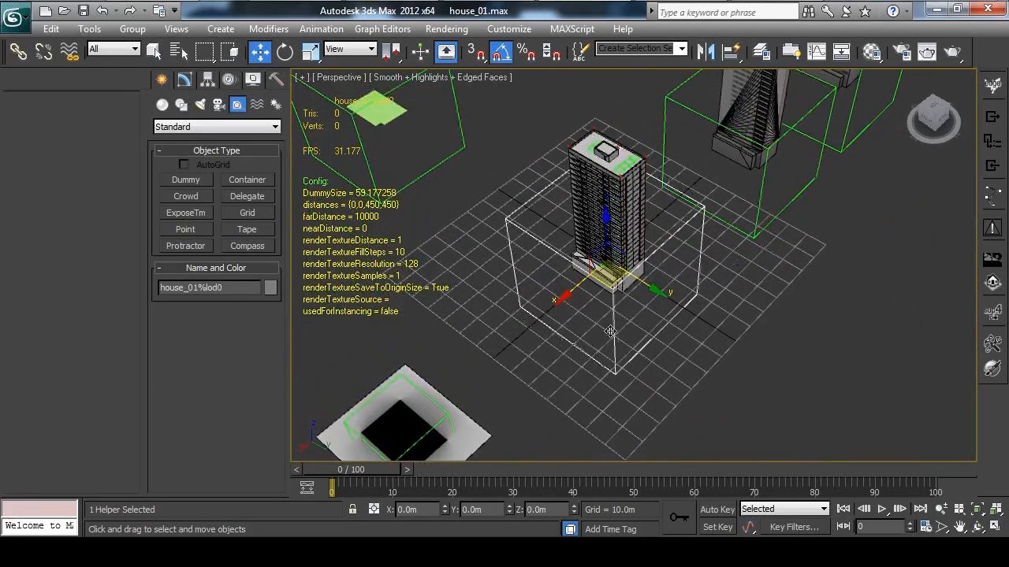
{"action": "left_click_drag", "start_coordinate": [612, 286], "coordinate": [569, 260]}
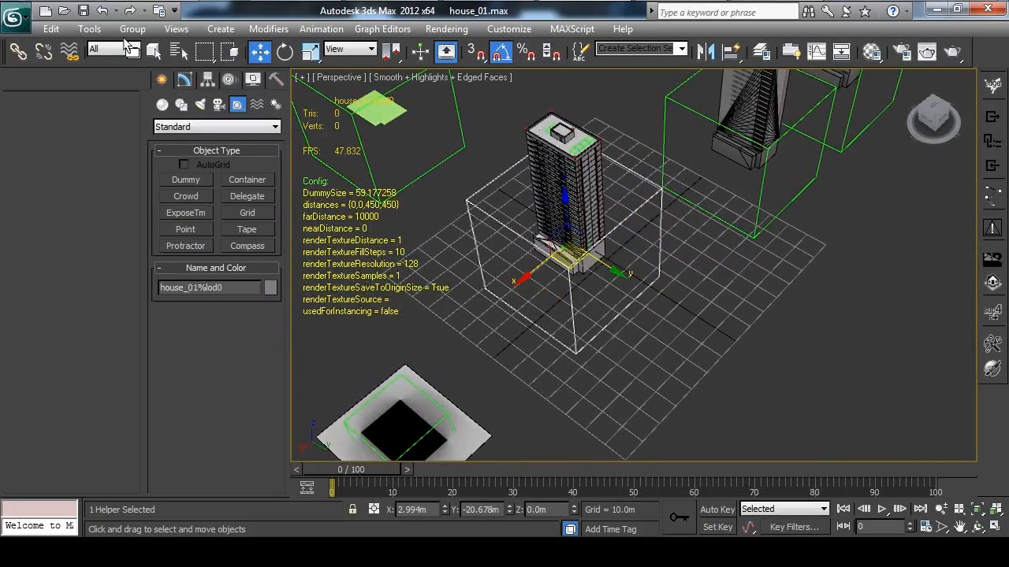
{"action": "right_click", "coordinate": [257, 56]}
{"action": "right_click", "coordinate": [448, 210]}
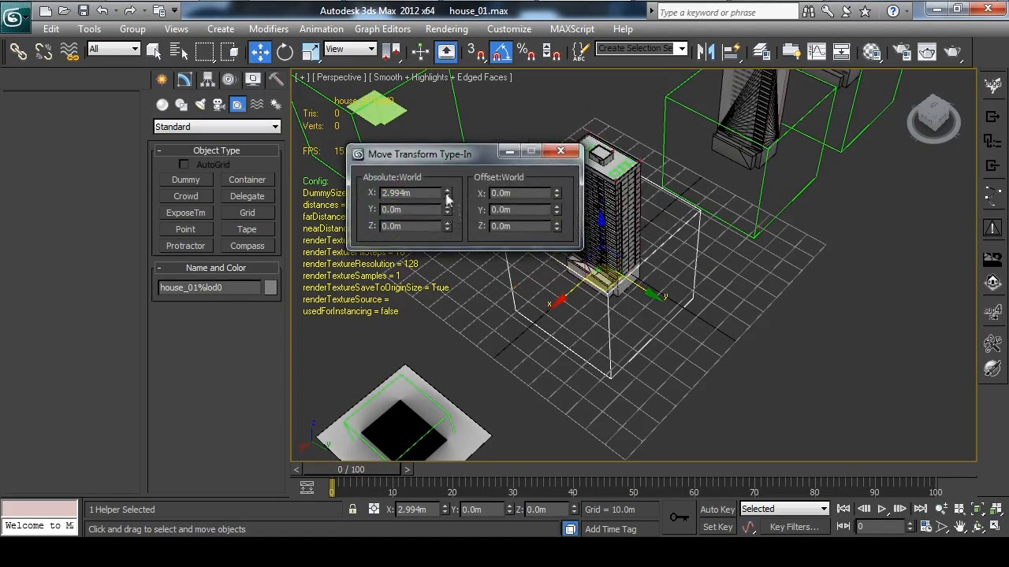
{"action": "right_click", "coordinate": [448, 194]}
{"action": "left_click", "coordinate": [562, 155]}
Create a box around the central building, about 68 m wide along X and 67.5 m high
{"action": "middle_click_drag", "start_coordinate": [727, 281], "coordinate": [693, 251]}
{"action": "left_click", "coordinate": [718, 262]}
{"action": "right_click", "coordinate": [654, 304]}
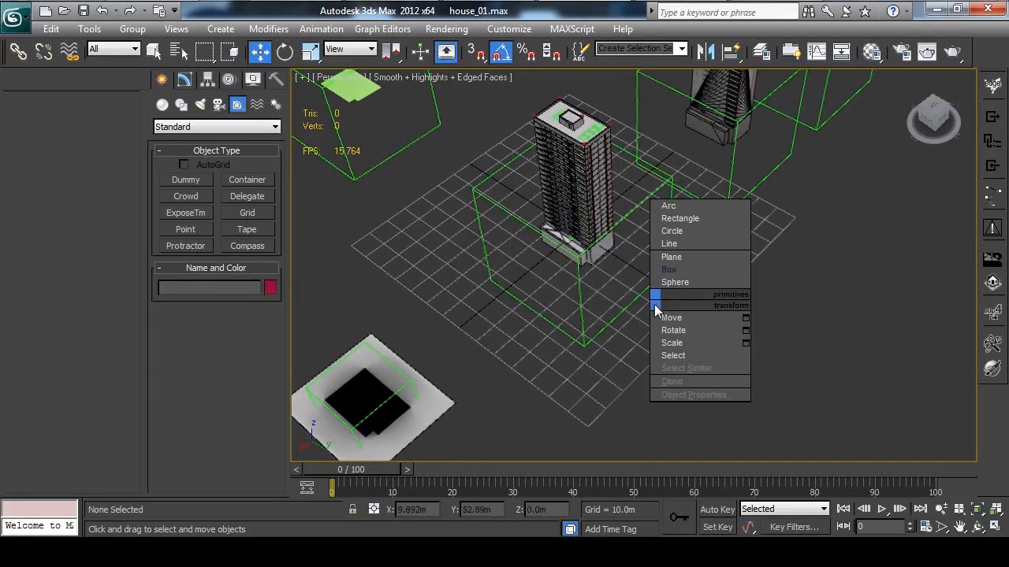
{"action": "left_click", "coordinate": [662, 269]}
{"action": "left_click_drag", "start_coordinate": [584, 241], "coordinate": [696, 232]}
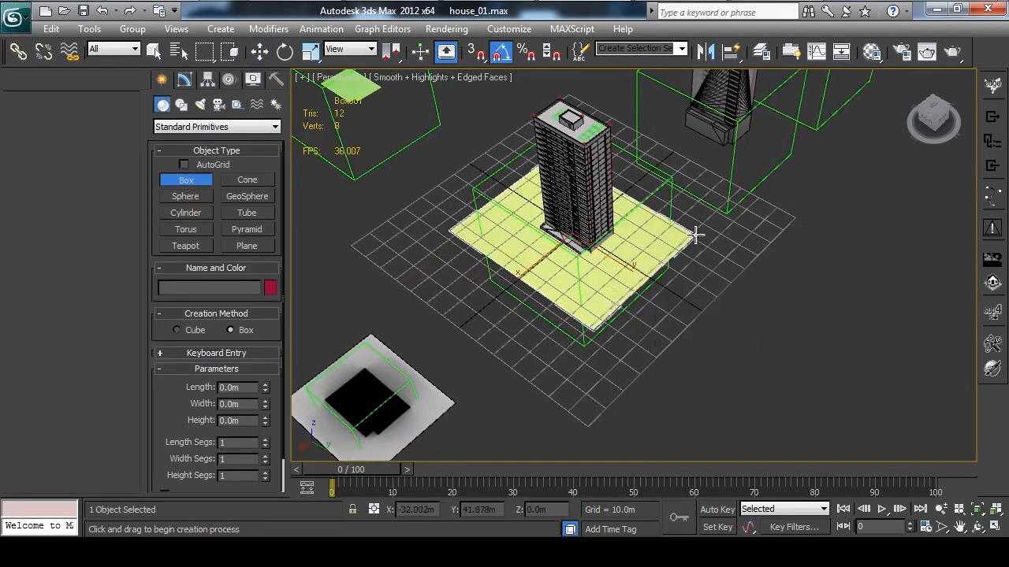
{"action": "left_click", "coordinate": [570, 112]}
{"action": "key", "text": "w"}
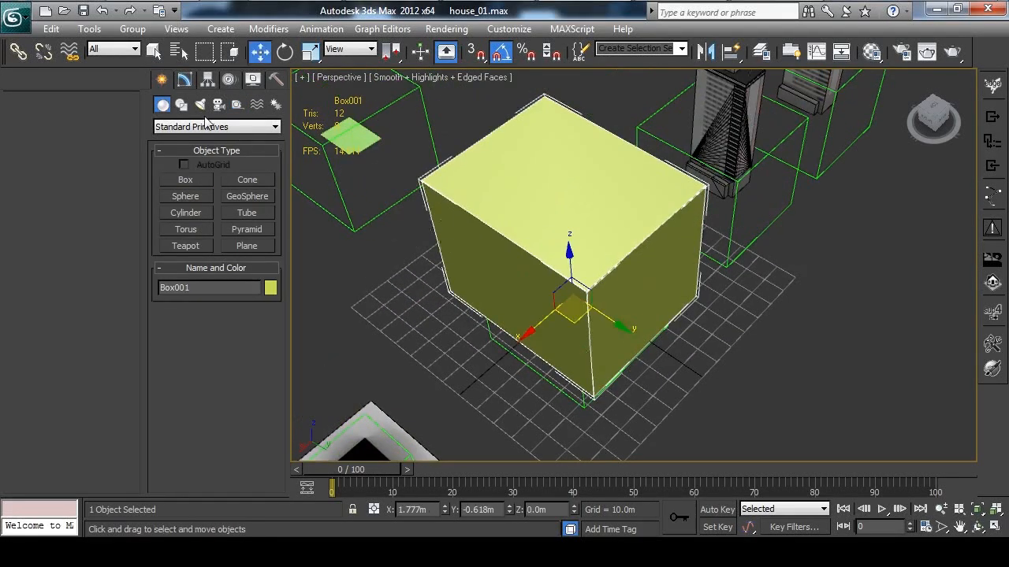
Set the box's X and Y position to 0 and make it see-through
{"action": "right_click", "coordinate": [260, 52]}
{"action": "right_click", "coordinate": [447, 210]}
{"action": "right_click", "coordinate": [447, 193]}
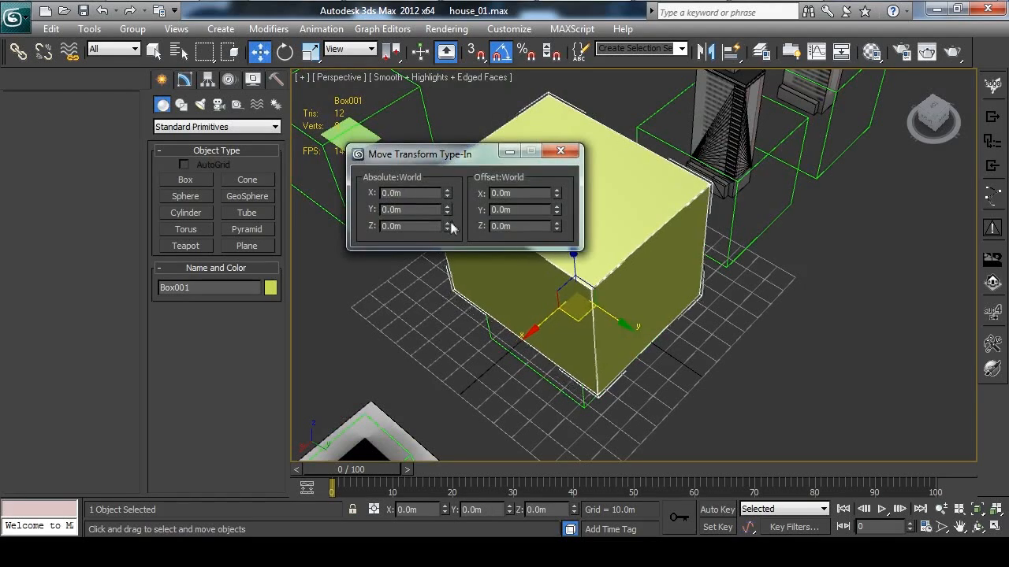
{"action": "left_click", "coordinate": [560, 154]}
{"action": "middle_click_drag", "start_coordinate": [584, 266], "coordinate": [543, 252], "text": "alt"}
{"action": "key", "text": "alt+x"}
Convert the see-through box to an Editable Poly
{"action": "middle_click_drag", "start_coordinate": [754, 348], "coordinate": [722, 296]}
{"action": "middle_click_drag", "start_coordinate": [609, 328], "coordinate": [632, 320], "text": "alt"}
{"action": "middle_click_drag", "start_coordinate": [704, 303], "coordinate": [619, 271], "text": "alt"}
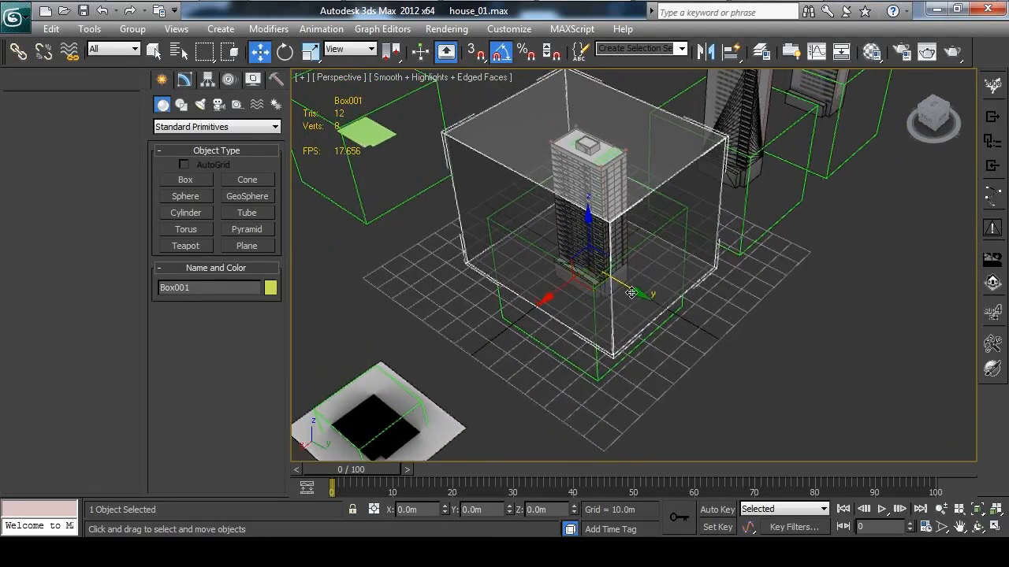
{"action": "right_click", "coordinate": [617, 268]}
{"action": "mouse_move", "coordinate": [678, 404]}
{"action": "left_click", "coordinate": [812, 419]}
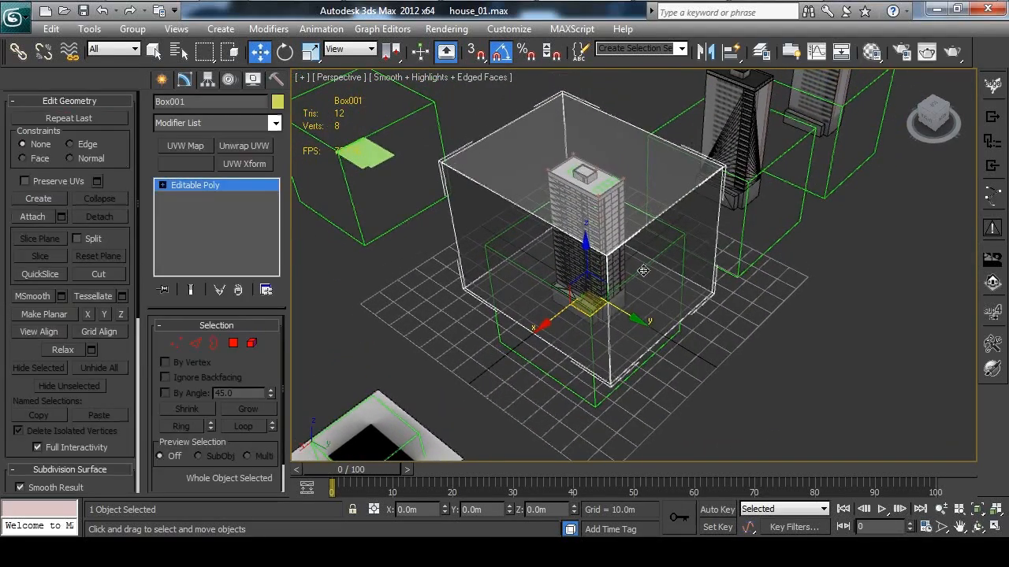
Move the box's two opposite Y-side polygons inward toward the building's walls by about 28.9 m each
{"action": "key", "text": "4"}
{"action": "left_click", "coordinate": [700, 284]}
{"action": "left_click_drag", "start_coordinate": [711, 301], "coordinate": [657, 270]}
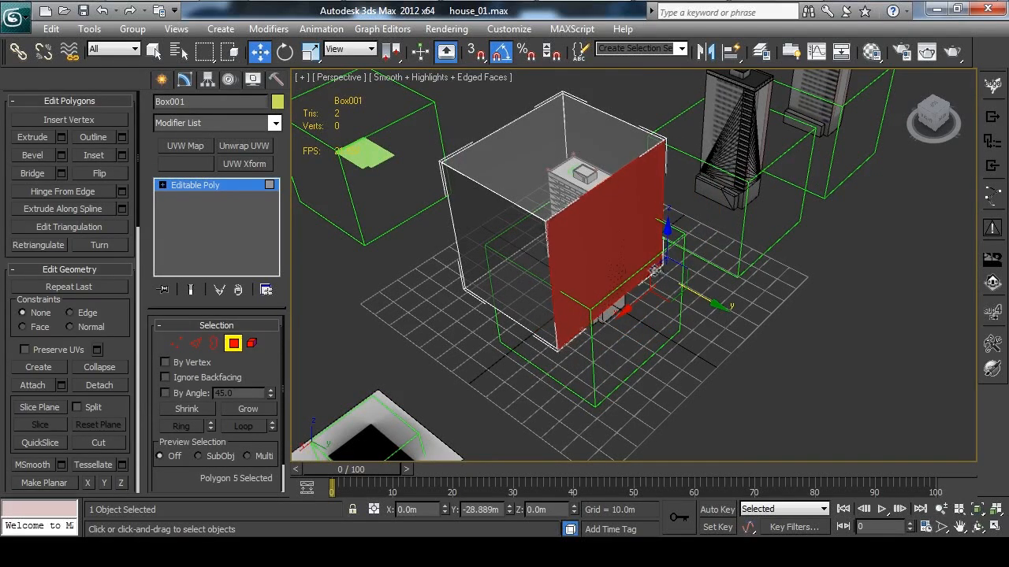
{"action": "middle_click_drag", "start_coordinate": [655, 272], "coordinate": [559, 315], "text": "alt"}
{"action": "left_click", "coordinate": [557, 304]}
{"action": "left_click_drag", "start_coordinate": [542, 286], "coordinate": [621, 242]}
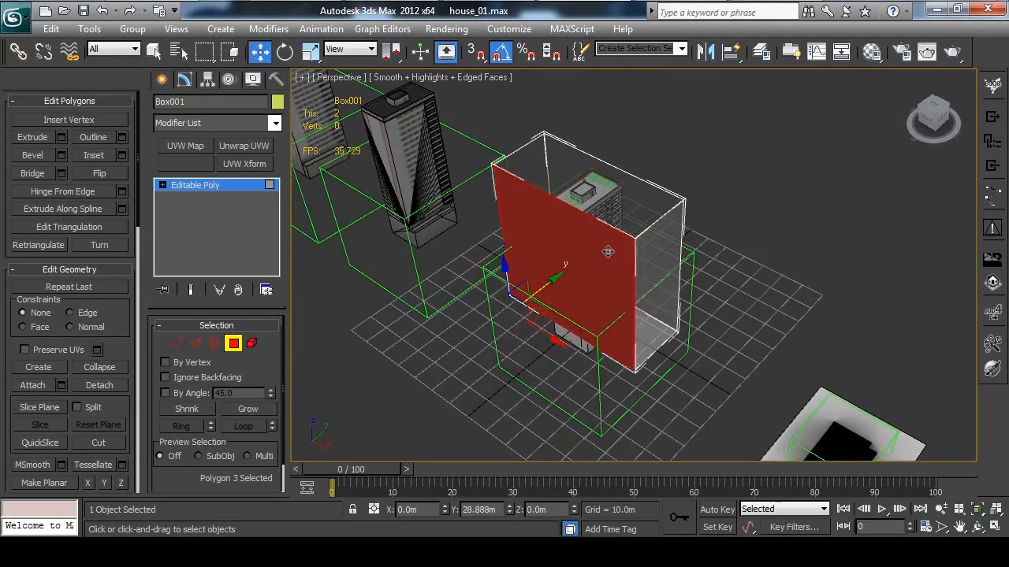
Lower the box's top polygon toward the building's roof
{"action": "left_click", "coordinate": [625, 191]}
{"action": "key", "text": "z"}
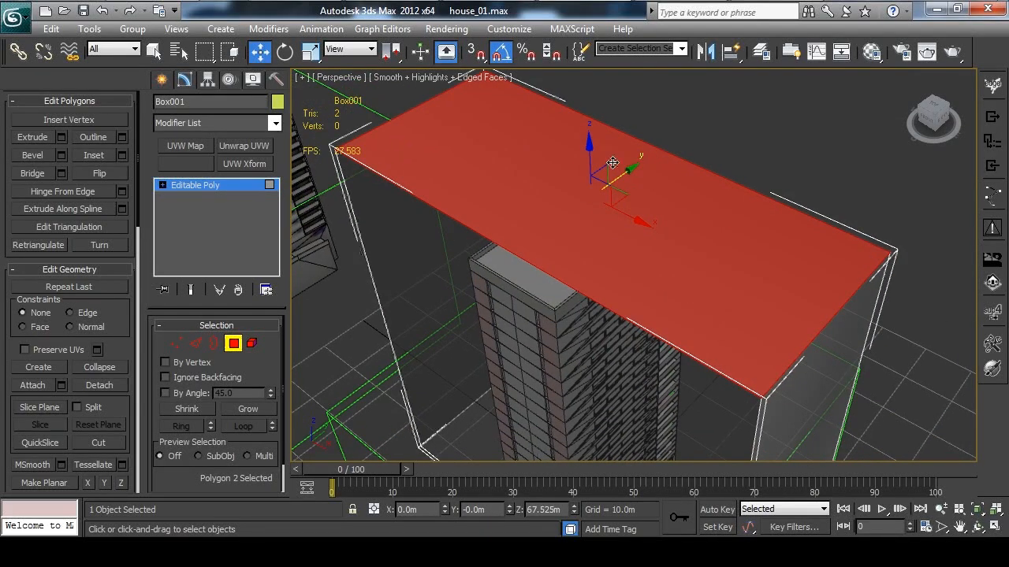
{"action": "left_click_drag", "start_coordinate": [590, 147], "coordinate": [596, 186]}
{"action": "middle_click_drag", "start_coordinate": [638, 258], "coordinate": [551, 229]}
{"action": "scroll", "coordinate": [552, 230], "scroll_direction": "down", "scroll_amount": 3}
Move the box's two X-side polygons inward to fit the building's tower walls
{"action": "left_click", "coordinate": [718, 361]}
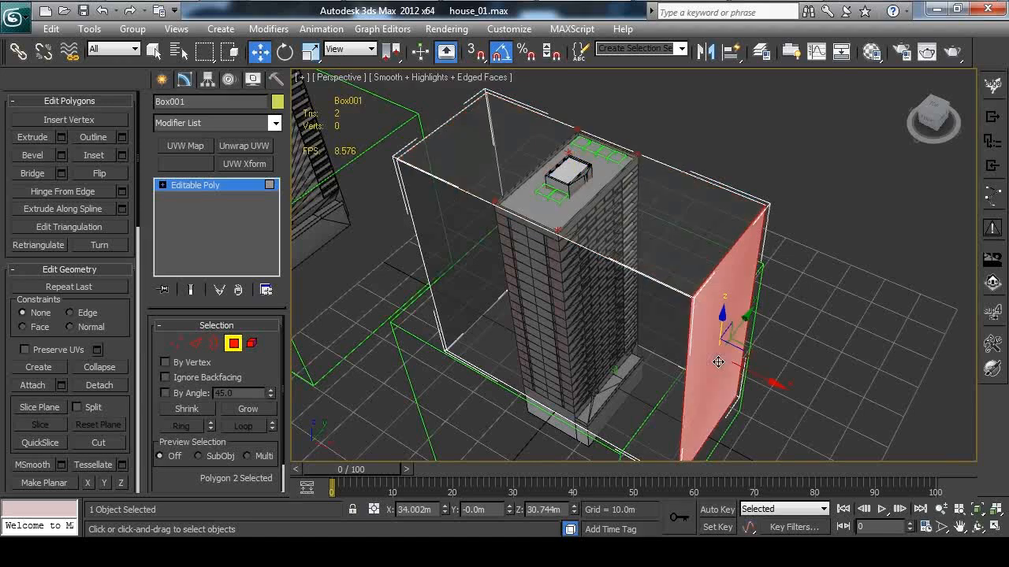
{"action": "left_click_drag", "start_coordinate": [754, 372], "coordinate": [630, 325]}
{"action": "middle_click_drag", "start_coordinate": [484, 315], "coordinate": [669, 246], "text": "alt"}
{"action": "left_click", "coordinate": [523, 286]}
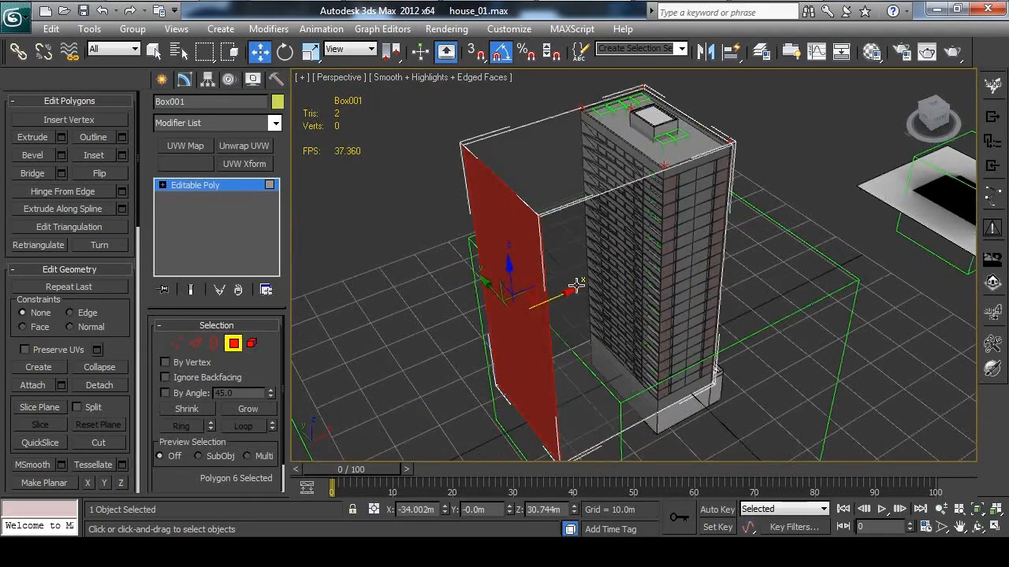
{"action": "left_click_drag", "start_coordinate": [555, 300], "coordinate": [664, 273]}
{"action": "mouse_move", "coordinate": [665, 273]}
{"action": "middle_mouse_down", "text": "alt"}
{"action": "mouse_move", "coordinate": [723, 353]}
{"action": "mouse_move", "coordinate": [718, 290]}
{"action": "mouse_move", "coordinate": [648, 270]}
{"action": "mouse_move", "coordinate": [660, 156]}
{"action": "mouse_move", "coordinate": [654, 263]}
{"action": "middle_mouse_up", "text": "alt"}
Move the box's bottom polygon down to the building's base, at about Z -7.7 m
{"action": "left_click", "coordinate": [567, 224]}
{"action": "left_click_drag", "start_coordinate": [637, 218], "coordinate": [648, 274]}
{"action": "middle_click_drag", "start_coordinate": [647, 274], "coordinate": [584, 305], "text": "alt"}
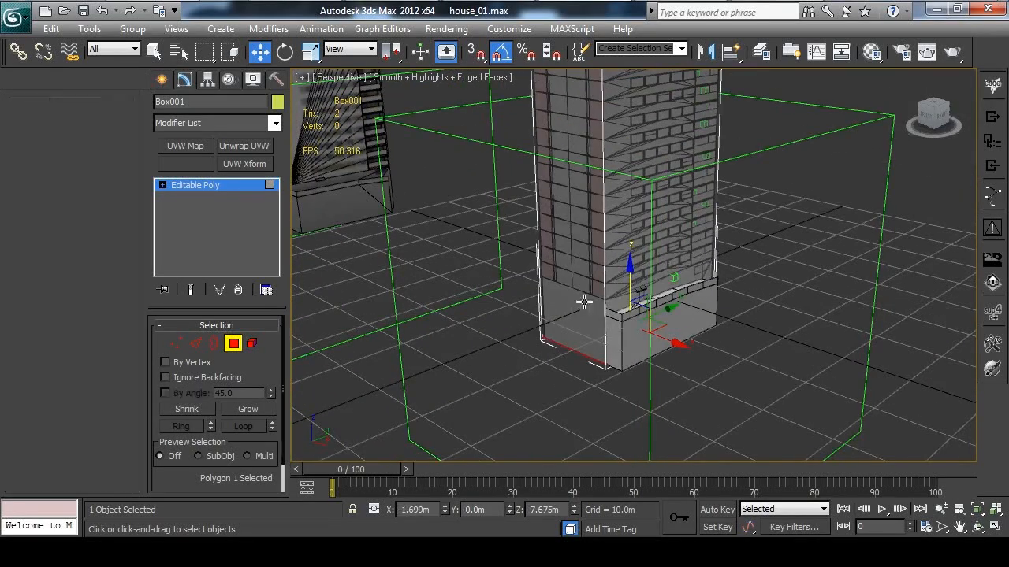
Connect the box's four vertical edges with an edge loop and lower it to the podium's top, at about Z 2.2 m
{"action": "key", "text": "2"}
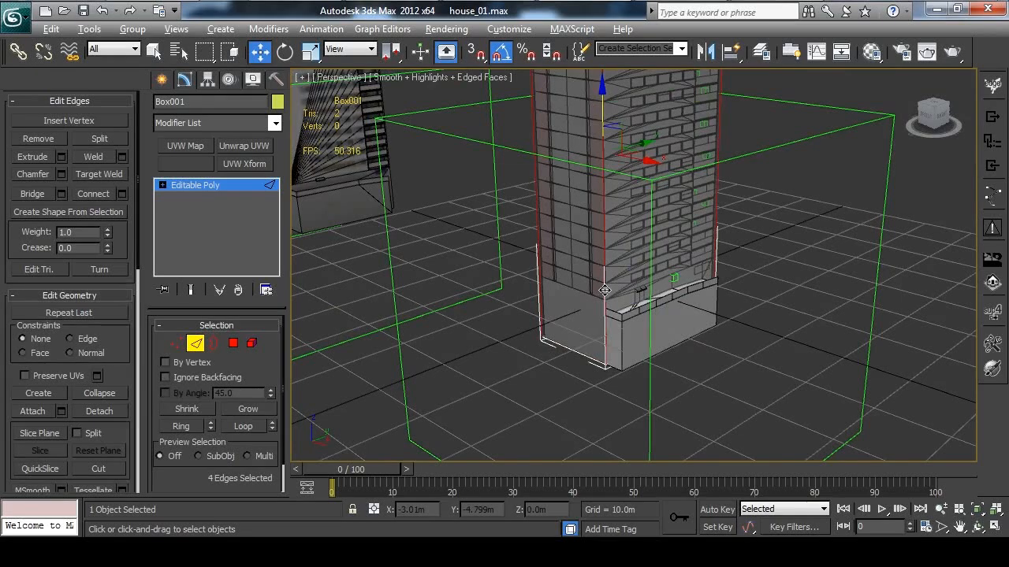
{"action": "key", "text": "ctrl+shift+e"}
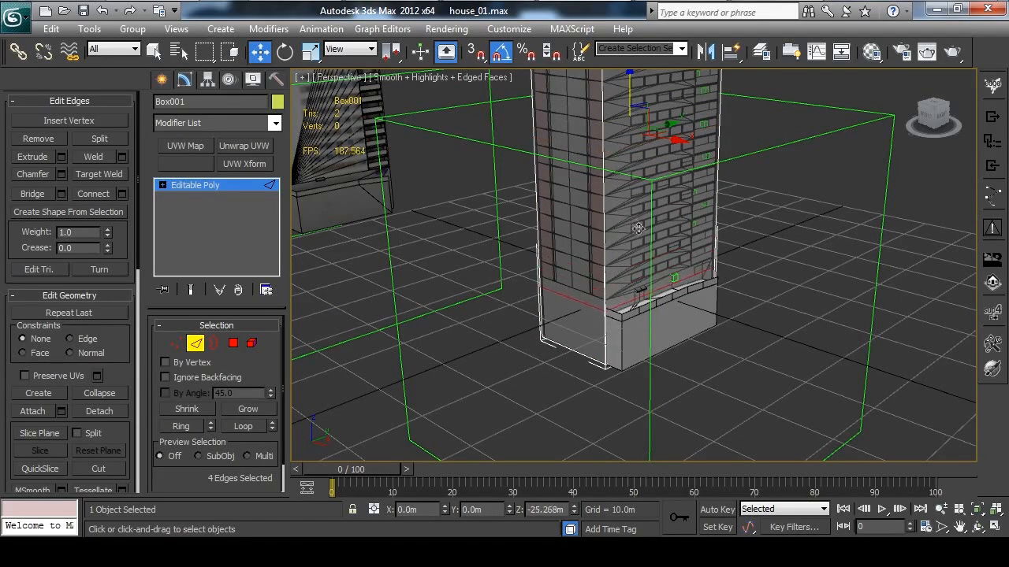
{"action": "middle_click_drag", "start_coordinate": [646, 238], "coordinate": [618, 252], "text": "alt"}
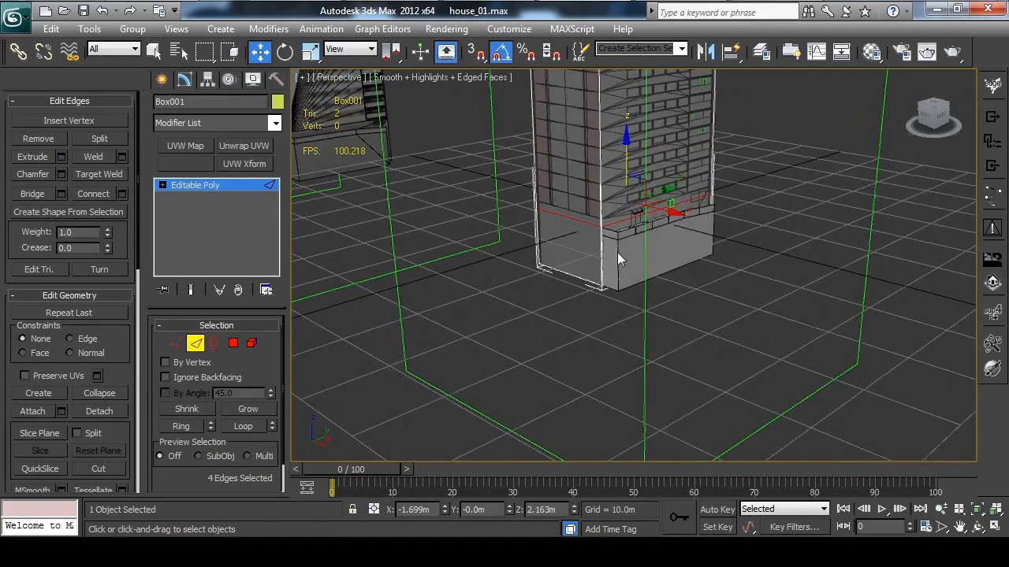
Extrude the lower side polygon by about 3.7 m to cover the building's protruding podium
{"action": "key", "text": "4"}
{"action": "left_click", "coordinate": [618, 239]}
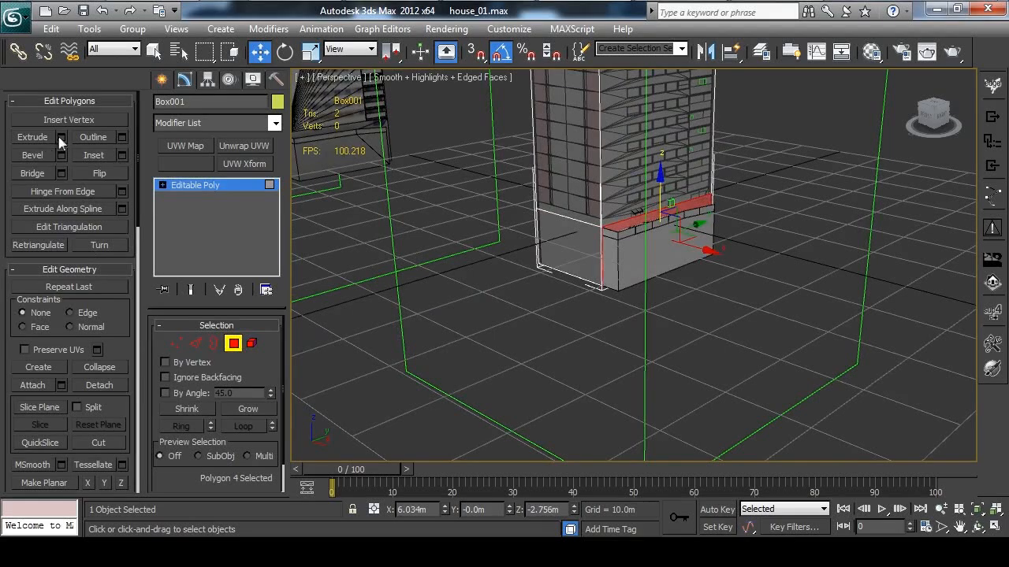
{"action": "left_click", "coordinate": [61, 137]}
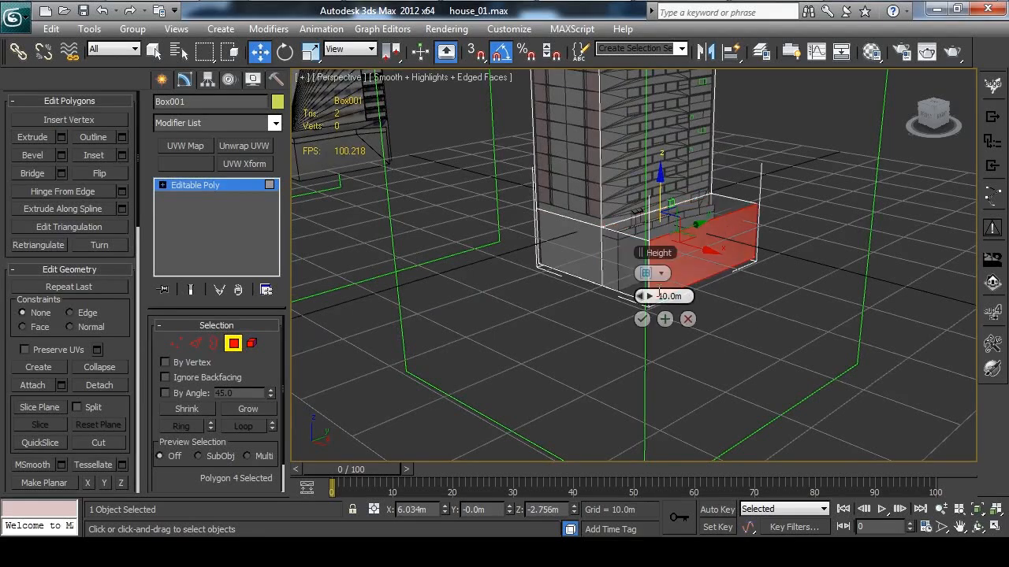
{"action": "left_click_drag", "start_coordinate": [646, 296], "coordinate": [620, 294]}
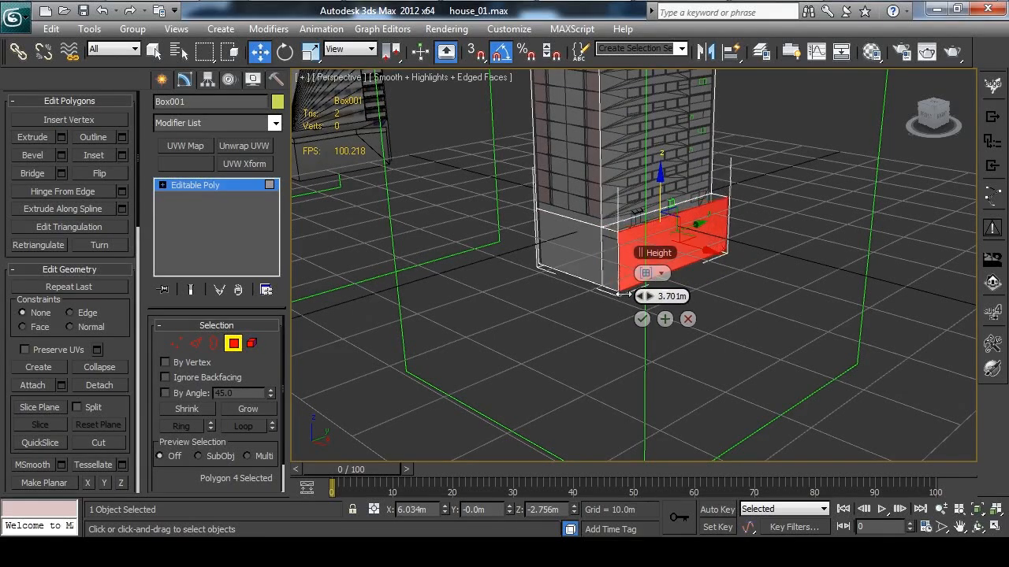
{"action": "left_click", "coordinate": [642, 320]}
Delete the two bottom polygons on the underside of the box
{"action": "middle_click_drag", "start_coordinate": [642, 319], "coordinate": [560, 248], "text": "alt"}
{"action": "left_click", "coordinate": [529, 283]}
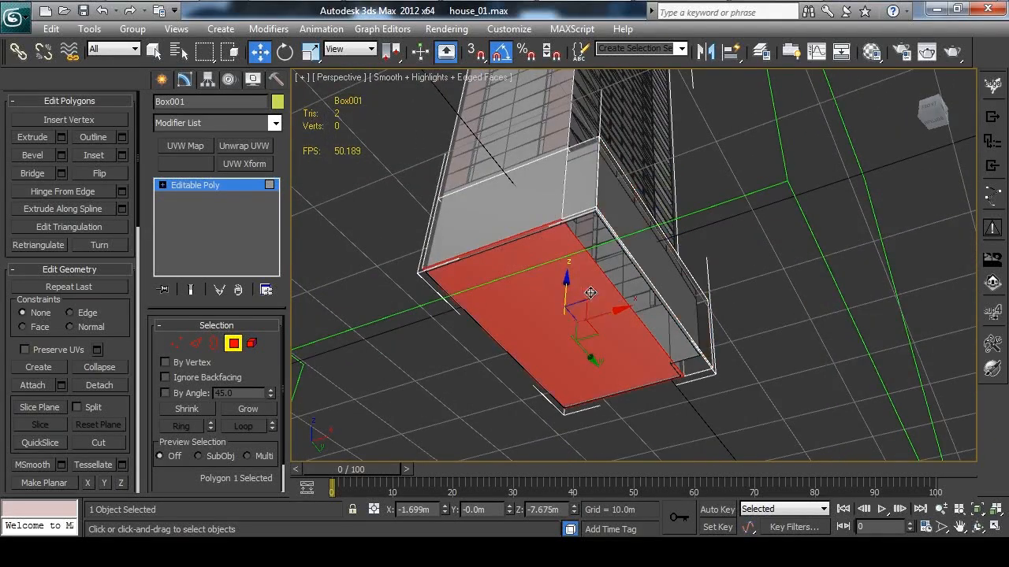
{"action": "key", "text": "Delete"}
{"action": "left_click", "coordinate": [639, 303]}
{"action": "key", "text": "Delete"}
Lower the box's top polygon onto the building's roof, at about Z 60.6 m
{"action": "middle_click_drag", "start_coordinate": [711, 252], "coordinate": [626, 199], "text": "alt"}
{"action": "scroll", "coordinate": [626, 211], "scroll_direction": "down", "scroll_amount": 3}
{"action": "middle_click_drag", "start_coordinate": [587, 170], "coordinate": [591, 236]}
{"action": "scroll", "coordinate": [591, 237], "scroll_direction": "up", "scroll_amount": 3}
{"action": "mouse_move", "coordinate": [670, 185]}
{"action": "middle_mouse_down", "text": "alt"}
{"action": "mouse_move", "coordinate": [639, 227]}
{"action": "mouse_move", "coordinate": [667, 211]}
{"action": "mouse_move", "coordinate": [662, 198]}
{"action": "middle_mouse_up", "text": "alt"}
{"action": "scroll", "coordinate": [667, 232], "scroll_direction": "up", "scroll_amount": 2}
{"action": "left_click", "coordinate": [711, 225]}
{"action": "left_click_drag", "start_coordinate": [633, 130], "coordinate": [629, 139]}
{"action": "middle_click_drag", "start_coordinate": [631, 140], "coordinate": [545, 126], "text": "alt"}
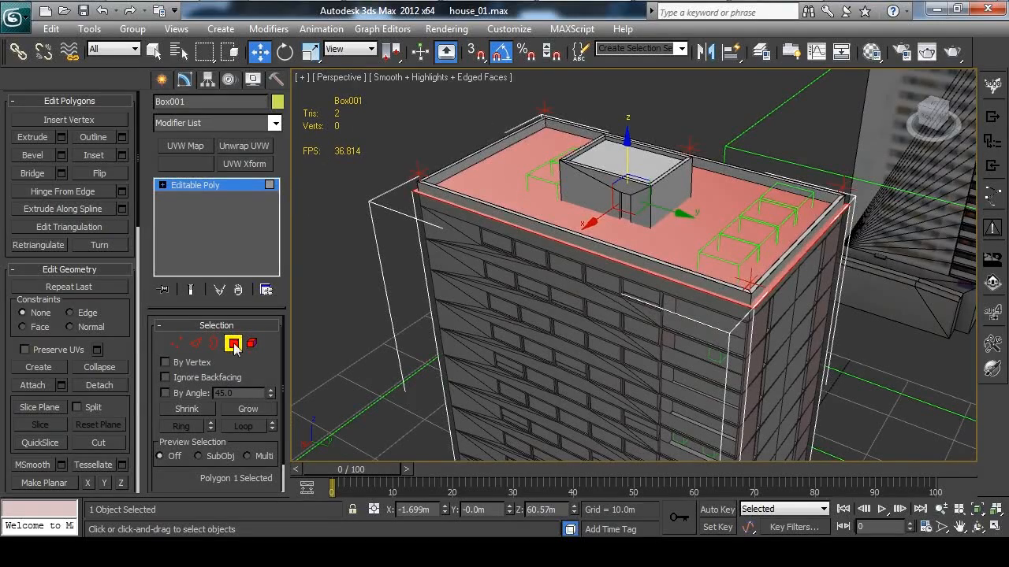
Examine how the box's top polygon fits the roof, parapet and rooftop structure of the building
{"action": "left_click", "coordinate": [234, 344]}
{"action": "middle_click_drag", "start_coordinate": [536, 185], "coordinate": [491, 175], "text": "alt"}
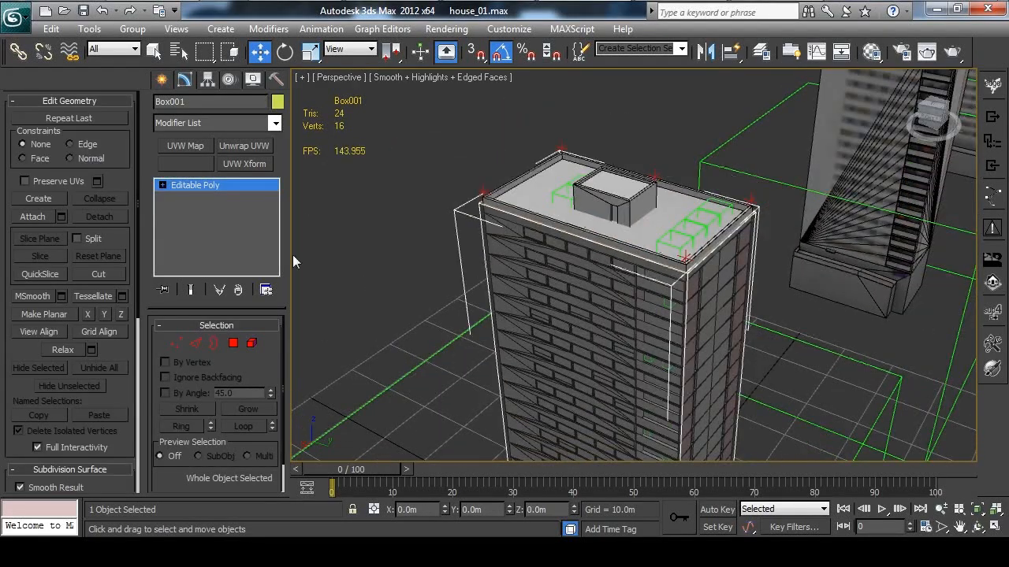
{"action": "left_click", "coordinate": [234, 343]}
{"action": "middle_click_drag", "start_coordinate": [666, 199], "coordinate": [645, 194], "text": "alt"}
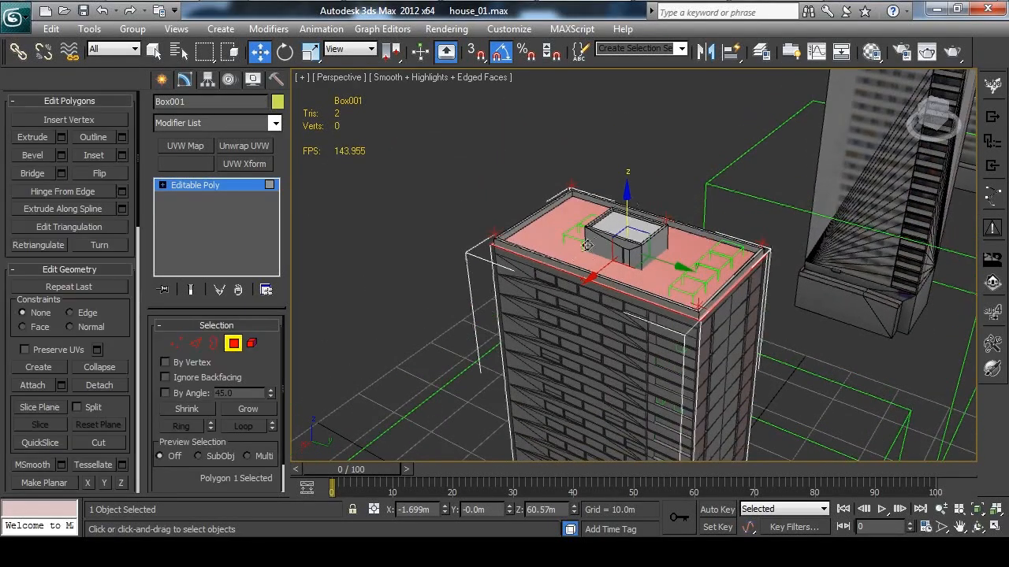
{"action": "scroll", "coordinate": [663, 268], "scroll_direction": "up", "scroll_amount": 3}
{"action": "scroll", "coordinate": [694, 291], "scroll_direction": "down", "scroll_amount": 3}
{"action": "middle_click_drag", "start_coordinate": [694, 291], "coordinate": [645, 182]}
{"action": "scroll", "coordinate": [645, 181], "scroll_direction": "down", "scroll_amount": 4}
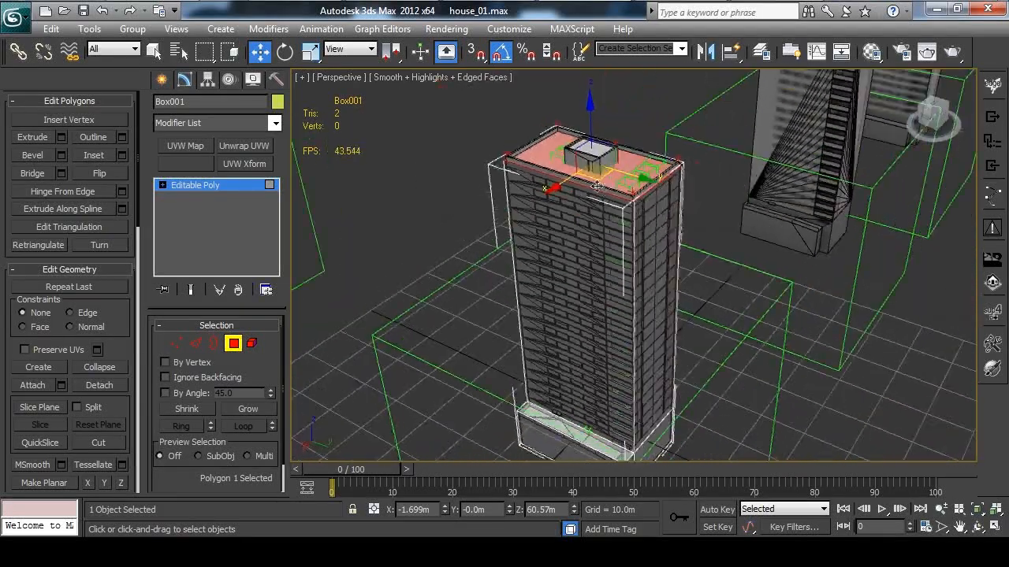
{"action": "scroll", "coordinate": [620, 239], "scroll_direction": "up", "scroll_amount": 3}
{"action": "scroll", "coordinate": [620, 240], "scroll_direction": "down", "scroll_amount": 4}
{"action": "scroll", "coordinate": [606, 237], "scroll_direction": "up", "scroll_amount": 4}
{"action": "middle_click_drag", "start_coordinate": [693, 230], "coordinate": [649, 169]}
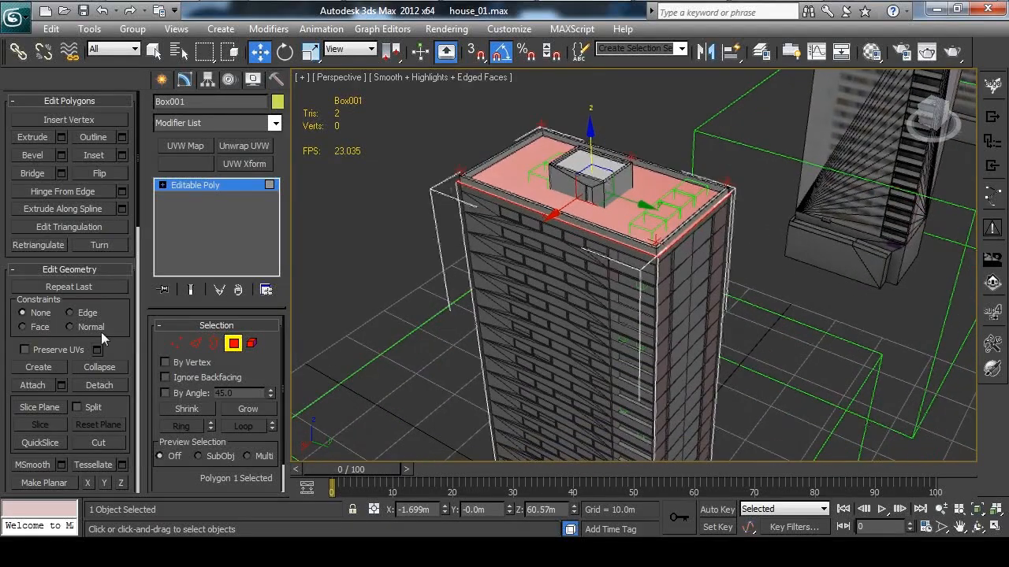
Leave polygon editing on the tower box and create a second, smaller box on the ground beside the building
{"action": "left_click", "coordinate": [233, 346]}
{"action": "scroll", "coordinate": [717, 266], "scroll_direction": "down", "scroll_amount": 6}
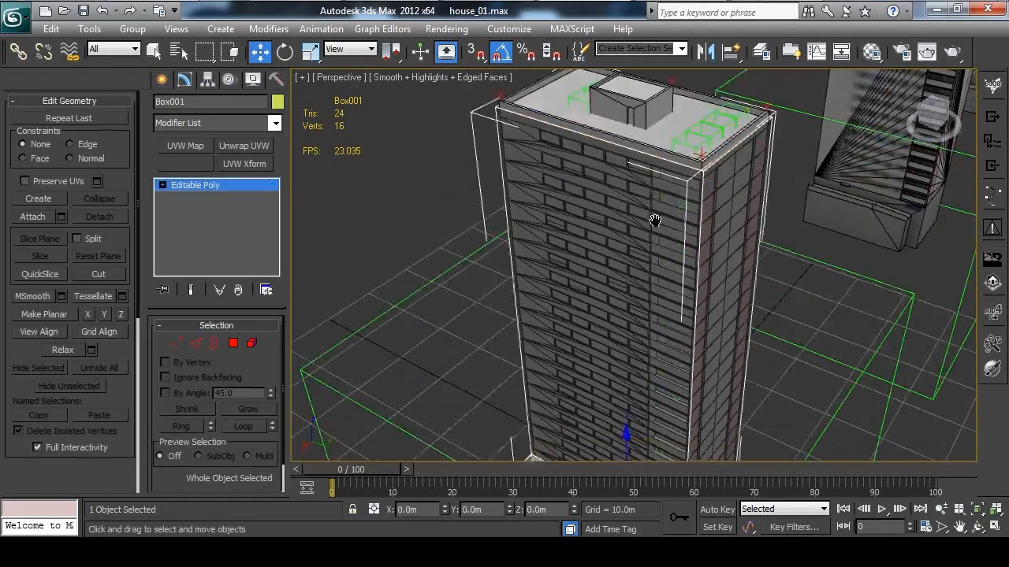
{"action": "right_click", "coordinate": [792, 399]}
{"action": "left_click", "coordinate": [830, 375]}
{"action": "left_click_drag", "start_coordinate": [685, 401], "coordinate": [779, 398]}
{"action": "left_click", "coordinate": [747, 360]}
{"action": "right_click", "coordinate": [748, 396]}
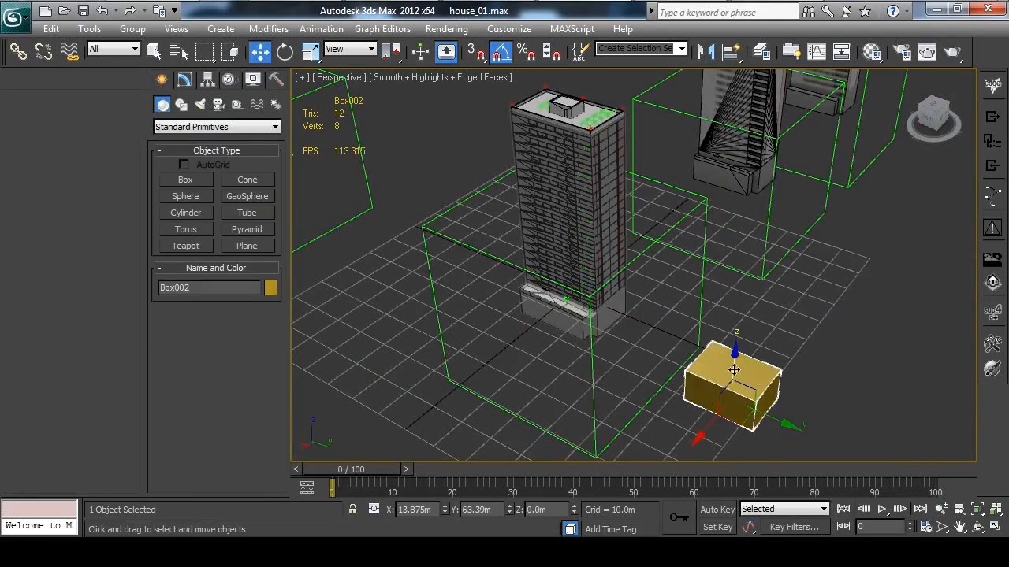
Center the new box at X 0, Y 0 and raise it onto the building's roof at about Z 59.8 m
{"action": "key", "text": "F12"}
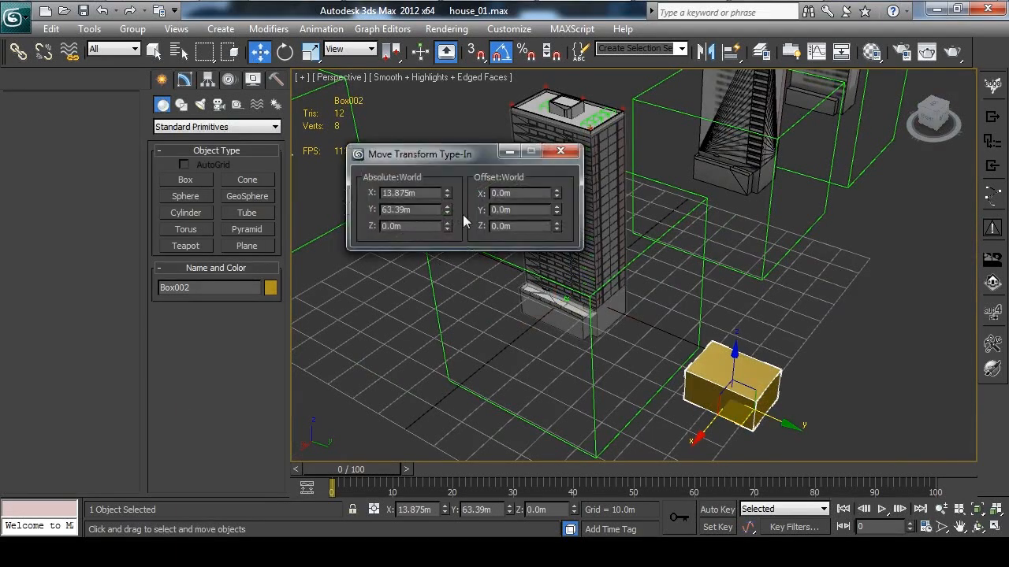
{"action": "right_click", "coordinate": [447, 210]}
{"action": "right_click", "coordinate": [447, 193]}
{"action": "left_click", "coordinate": [562, 153]}
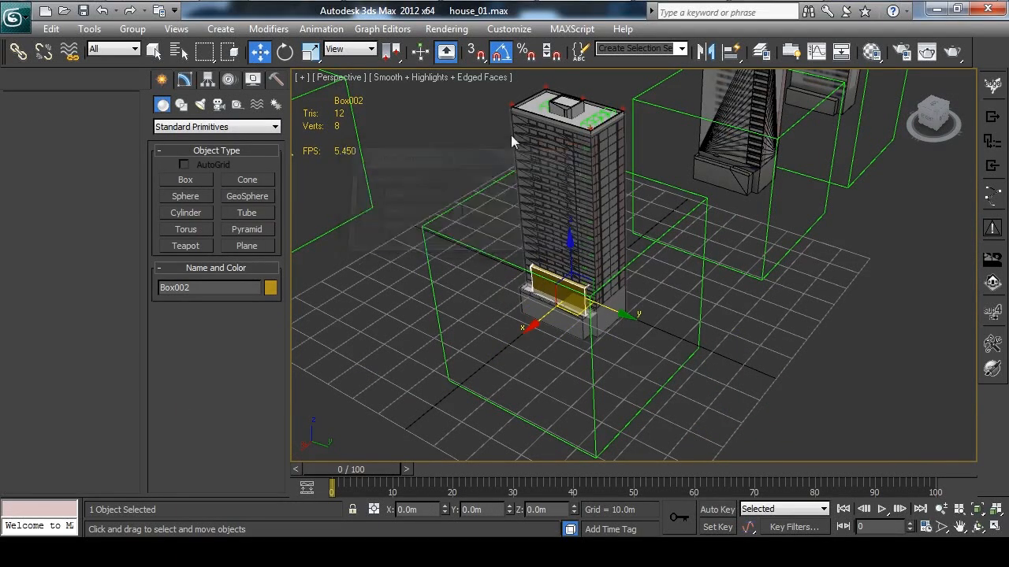
{"action": "middle_click_drag", "start_coordinate": [513, 140], "coordinate": [536, 230]}
{"action": "left_click_drag", "start_coordinate": [594, 358], "coordinate": [593, 185]}
{"action": "key", "text": "z"}
{"action": "middle_click_drag", "start_coordinate": [628, 237], "coordinate": [583, 208]}
Convert the roof box to an editable poly, make it see-through, and lower its top polygon to about Z 63.5 m
{"action": "right_click", "coordinate": [470, 237]}
{"action": "mouse_move", "coordinate": [546, 389]}
{"action": "left_click", "coordinate": [670, 396]}
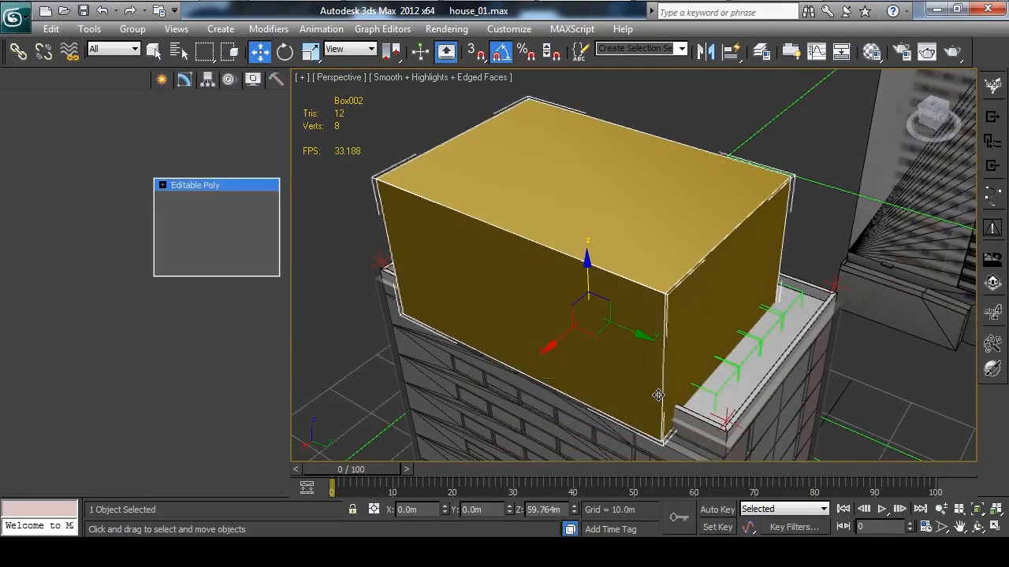
{"action": "key", "text": "4"}
{"action": "left_click", "coordinate": [578, 181]}
{"action": "key", "text": "alt+x"}
{"action": "left_click_drag", "start_coordinate": [592, 119], "coordinate": [603, 227]}
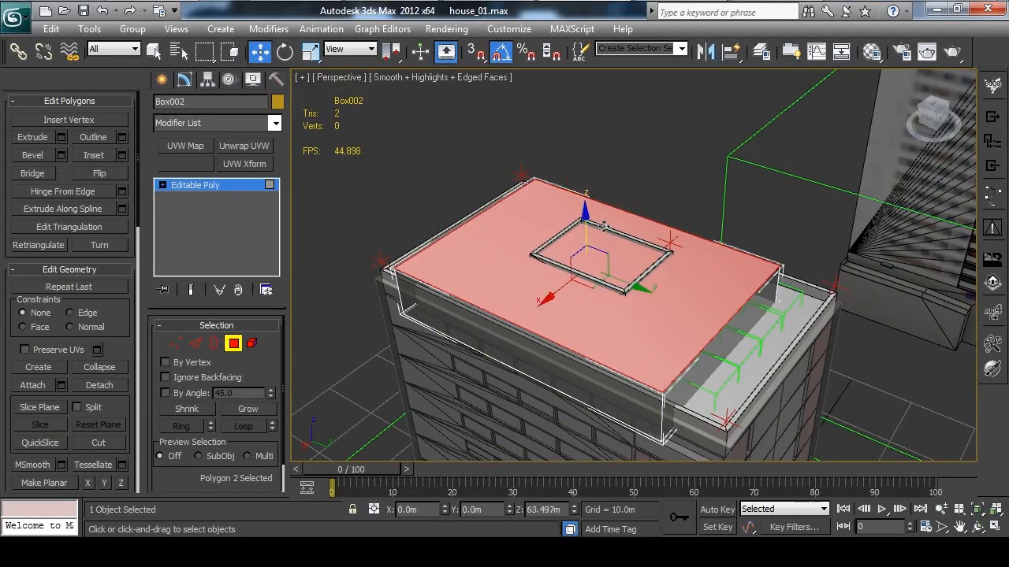
Move the roof box's two side polygons along Y inward until they meet the walls of the rooftop structure
{"action": "middle_click_drag", "start_coordinate": [604, 226], "coordinate": [654, 271], "text": "alt"}
{"action": "left_click", "coordinate": [666, 276]}
{"action": "left_click_drag", "start_coordinate": [731, 276], "coordinate": [644, 243]}
{"action": "middle_click_drag", "start_coordinate": [611, 238], "coordinate": [458, 233], "text": "alt"}
{"action": "left_click", "coordinate": [457, 337]}
{"action": "left_click_drag", "start_coordinate": [484, 323], "coordinate": [566, 265]}
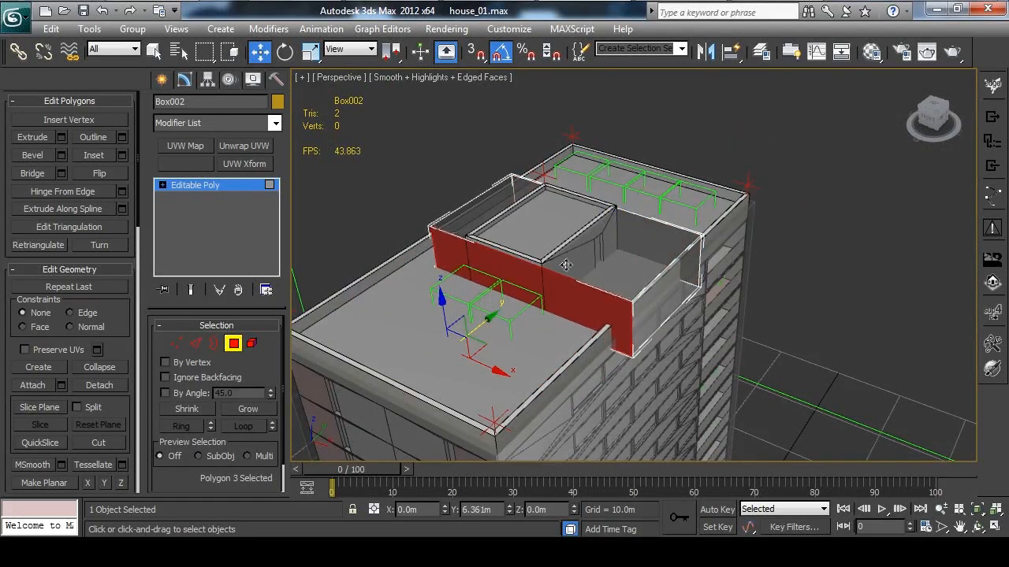
Move the roof box's two end polygons along X inward to fit the ends of the rooftop structure
{"action": "left_click", "coordinate": [650, 281]}
{"action": "left_click_drag", "start_coordinate": [708, 307], "coordinate": [623, 274]}
{"action": "middle_click_drag", "start_coordinate": [355, 272], "coordinate": [500, 302], "text": "alt"}
{"action": "left_click", "coordinate": [499, 302]}
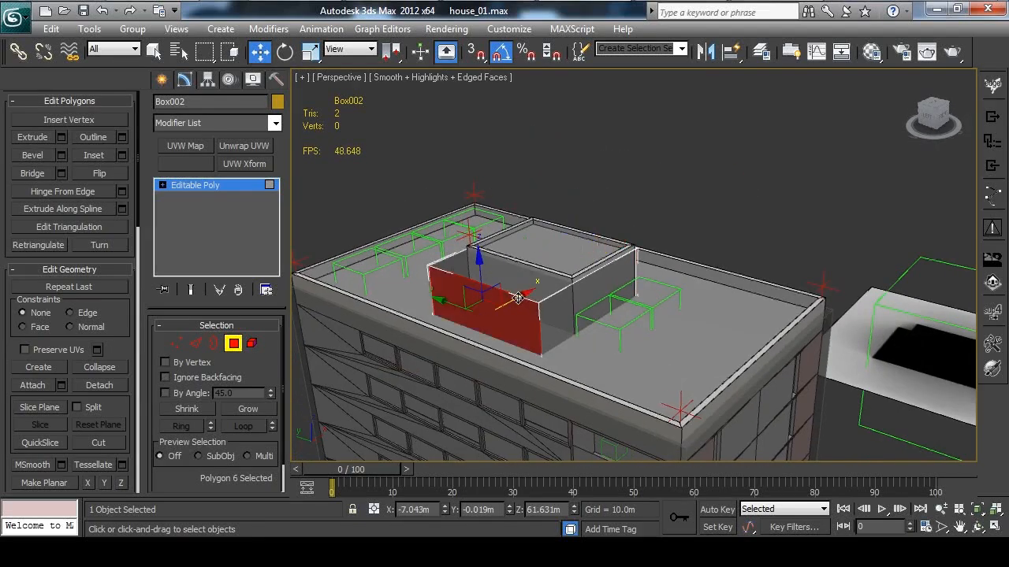
{"action": "left_click_drag", "start_coordinate": [518, 298], "coordinate": [552, 283]}
Isolate the roof box, delete its bottom polygon, and check the open border on the underside
{"action": "middle_click_drag", "start_coordinate": [642, 305], "coordinate": [664, 252], "text": "alt"}
{"action": "key", "text": "alt+q"}
{"action": "left_click", "coordinate": [664, 252]}
{"action": "left_click", "coordinate": [350, 278]}
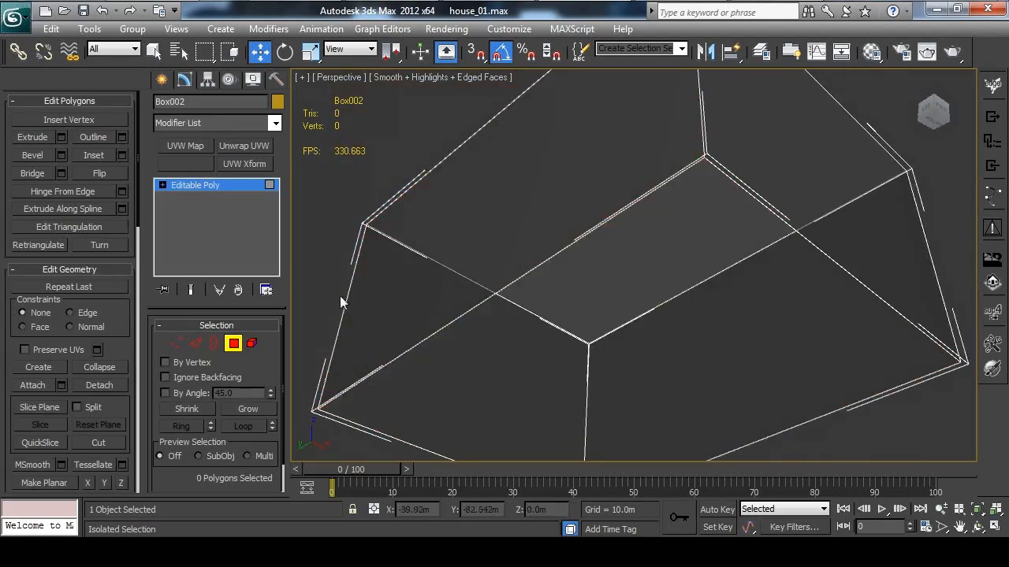
{"action": "key", "text": "3"}
{"action": "left_click", "coordinate": [467, 312]}
{"action": "middle_click_drag", "start_coordinate": [546, 271], "coordinate": [635, 331], "text": "alt"}
{"action": "left_click_drag", "start_coordinate": [628, 336], "coordinate": [628, 403]}
{"action": "left_click", "coordinate": [215, 343]}
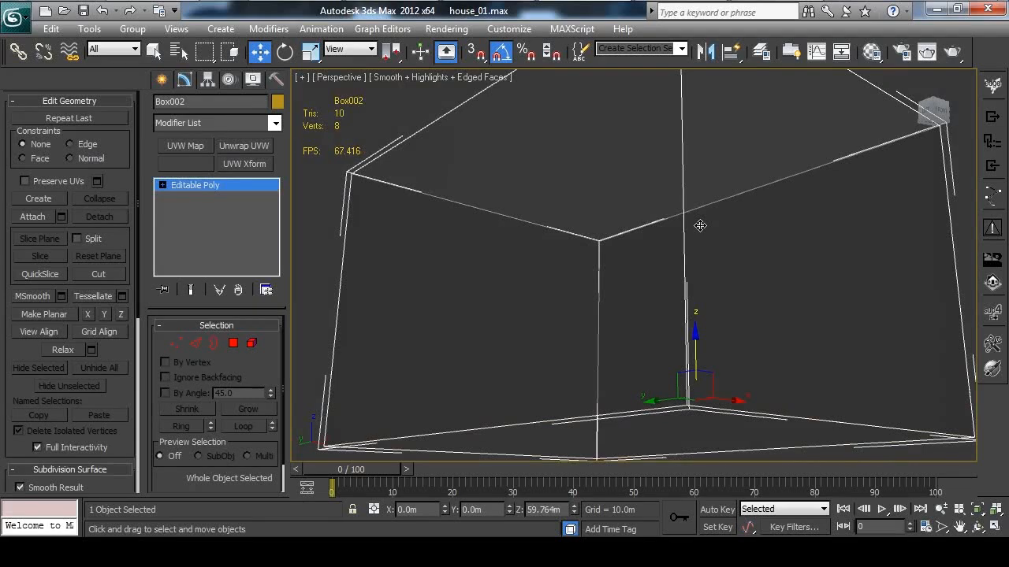
Leave isolation and attach the roof box to the main tower box so both form one editable poly
{"action": "key", "text": "alt+q"}
{"action": "middle_click_drag", "start_coordinate": [749, 185], "coordinate": [650, 230], "text": "alt"}
{"action": "middle_click_drag", "start_coordinate": [435, 295], "coordinate": [501, 273]}
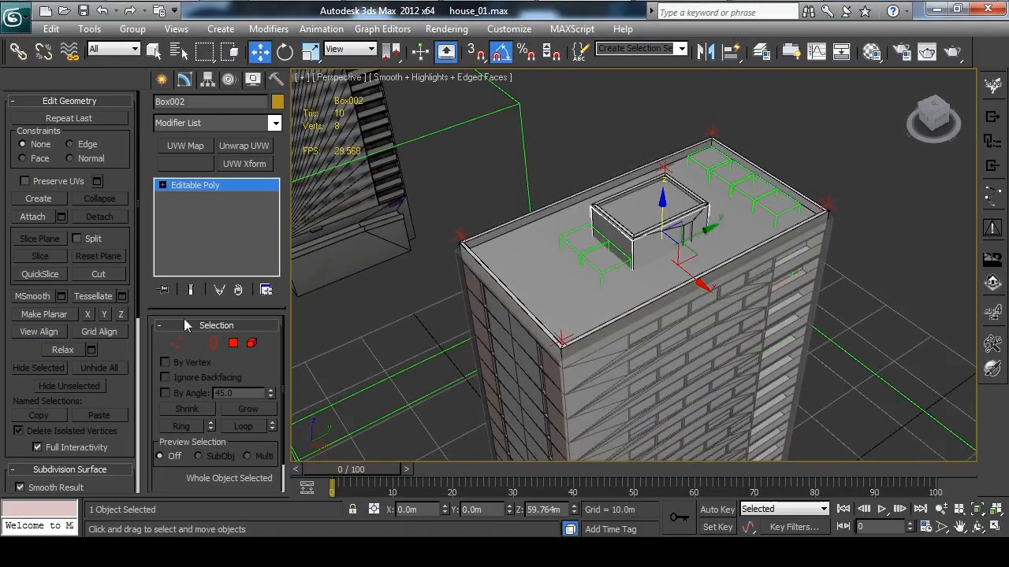
{"action": "left_click", "coordinate": [465, 297]}
{"action": "left_click", "coordinate": [608, 225]}
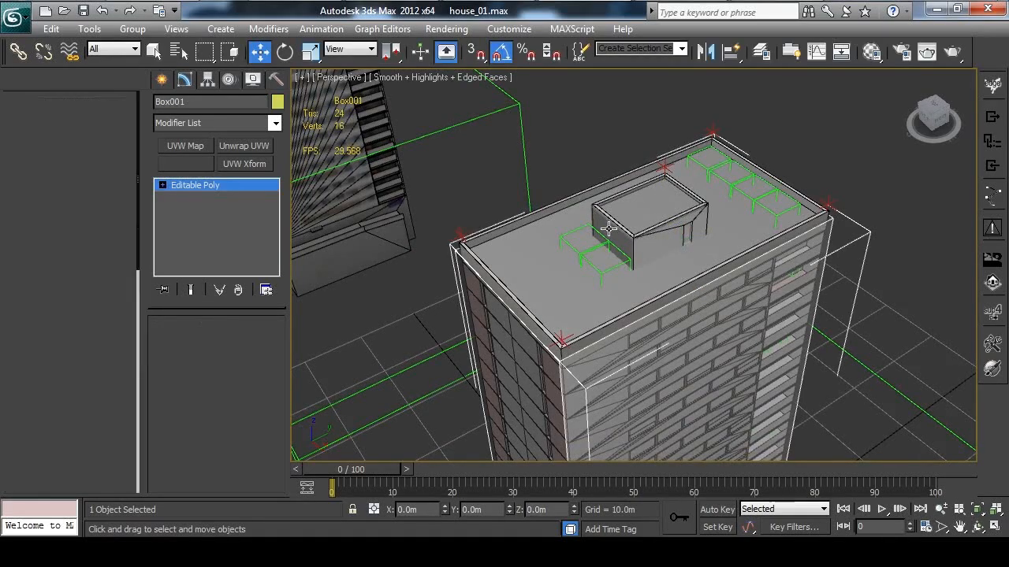
{"action": "left_click", "coordinate": [33, 218]}
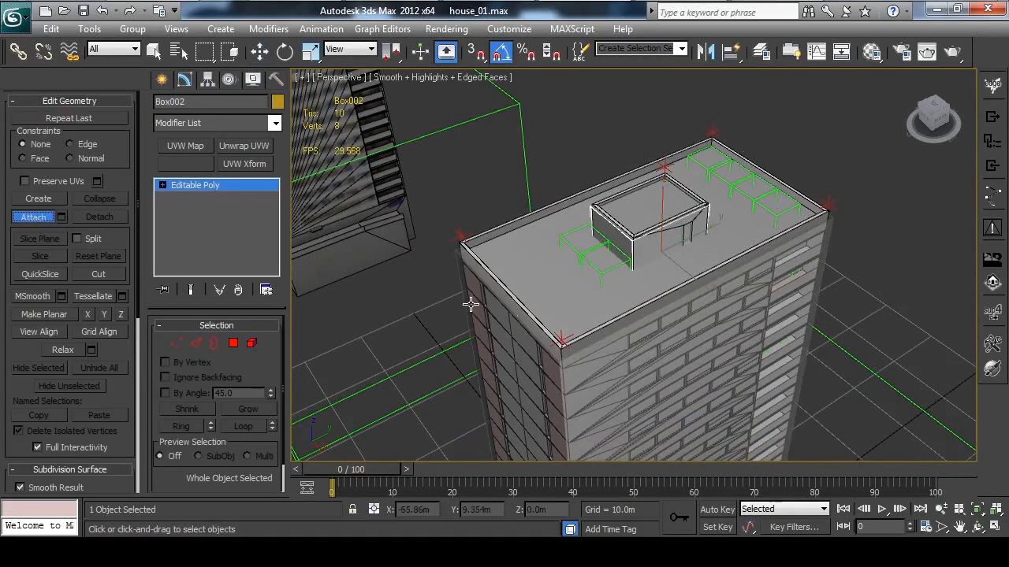
{"action": "left_click", "coordinate": [458, 280]}
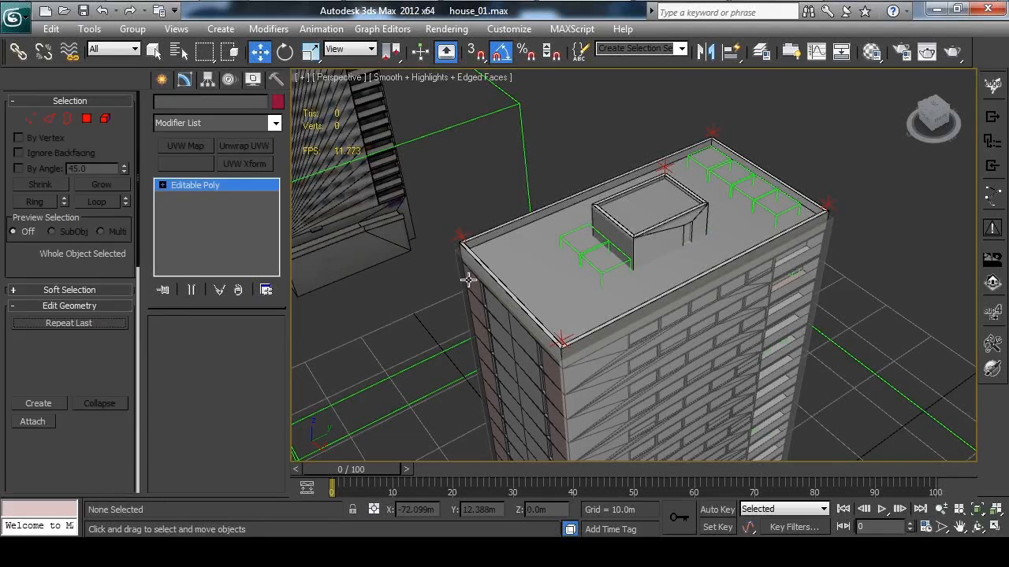
{"action": "left_click", "coordinate": [603, 226]}
{"action": "mouse_move", "coordinate": [600, 236]}
{"action": "middle_mouse_down", "text": "alt"}
{"action": "mouse_move", "coordinate": [655, 260]}
{"action": "mouse_move", "coordinate": [741, 225]}
{"action": "mouse_move", "coordinate": [642, 184]}
{"action": "mouse_move", "coordinate": [622, 139]}
{"action": "mouse_move", "coordinate": [620, 225]}
{"action": "mouse_move", "coordinate": [727, 202]}
{"action": "mouse_move", "coordinate": [571, 169]}
{"action": "mouse_move", "coordinate": [657, 258]}
{"action": "mouse_move", "coordinate": [592, 210]}
{"action": "middle_mouse_up", "text": "alt"}
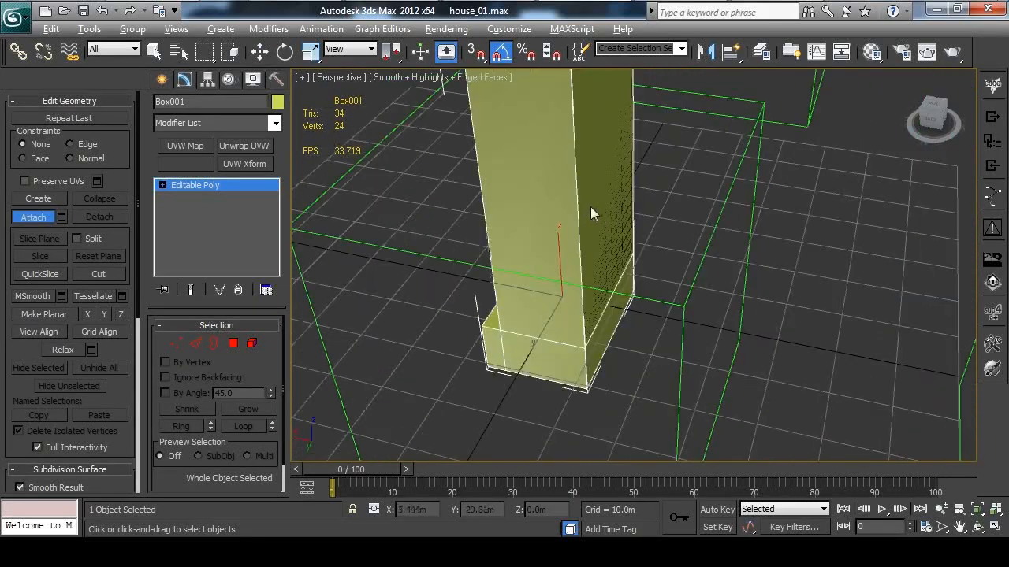
Target-weld the surplus podium-height vertices on the tower's edges to the corner vertices at its base
{"action": "key", "text": "1"}
{"action": "key", "text": "w"}
{"action": "left_click", "coordinate": [585, 348]}
{"action": "scroll", "coordinate": [99, 155], "scroll_direction": "down", "scroll_amount": 1}
{"action": "left_click", "coordinate": [99, 137]}
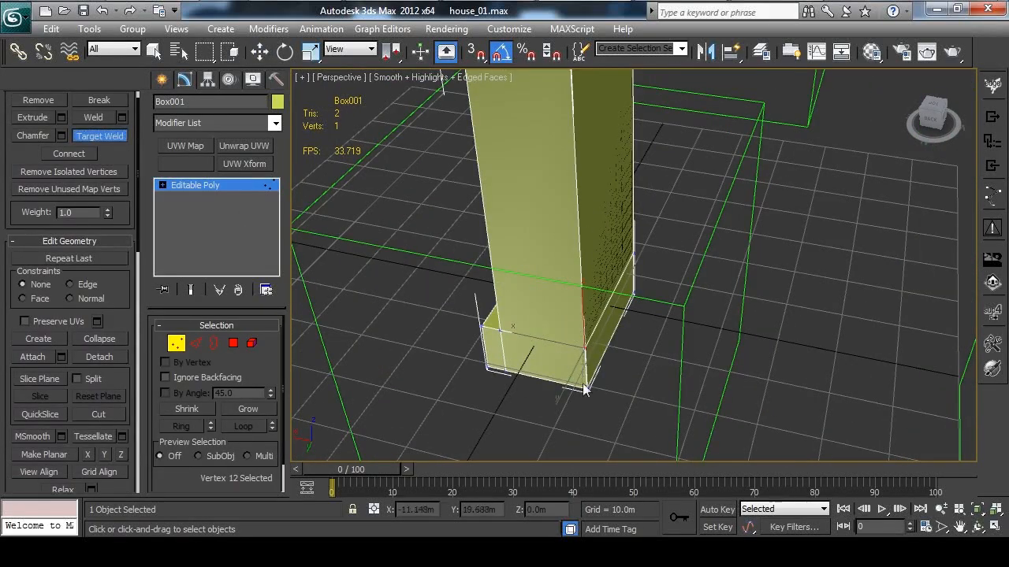
{"action": "middle_click_drag", "start_coordinate": [659, 357], "coordinate": [608, 286], "text": "alt"}
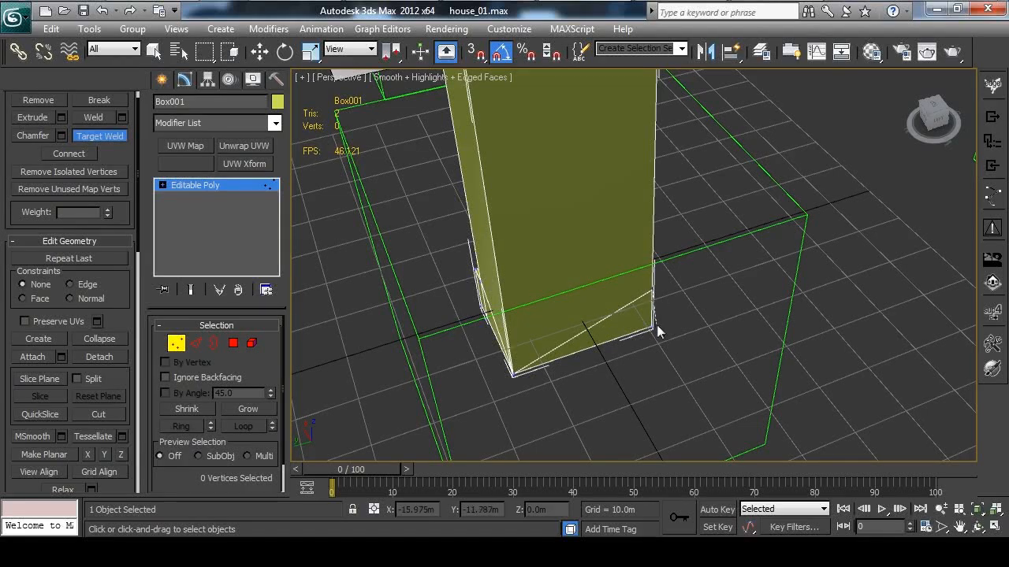
{"action": "middle_click_drag", "start_coordinate": [702, 324], "coordinate": [569, 317], "text": "alt"}
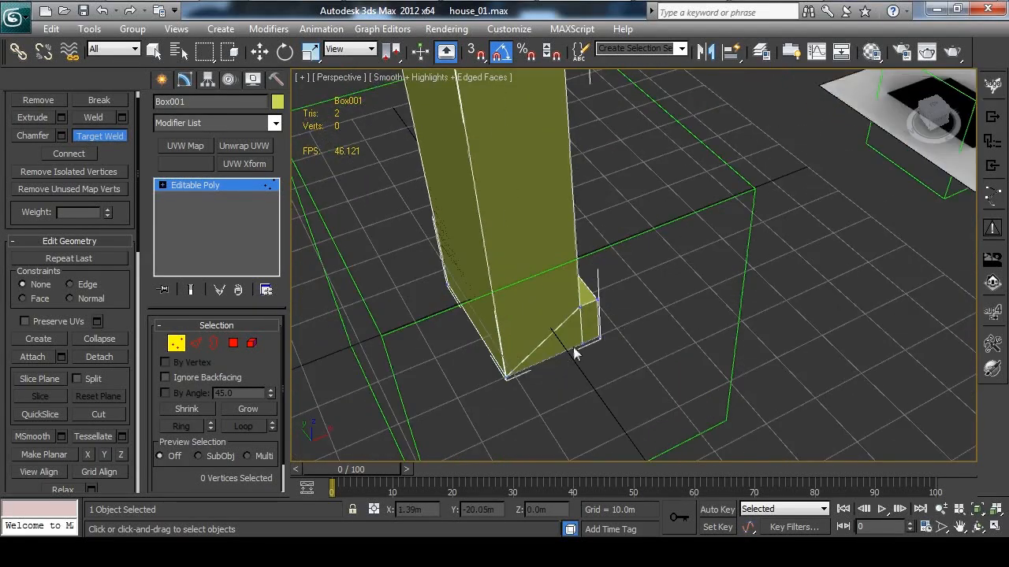
{"action": "middle_click_drag", "start_coordinate": [446, 361], "coordinate": [644, 338], "text": "alt"}
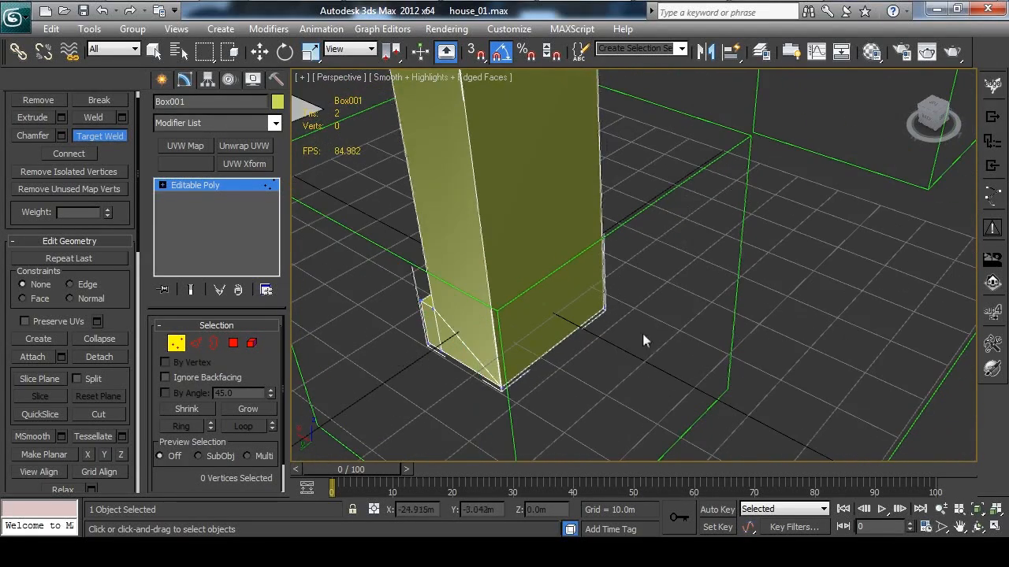
{"action": "middle_click_drag", "start_coordinate": [542, 384], "coordinate": [756, 322], "text": "alt"}
{"action": "left_click", "coordinate": [177, 345]}
Move the low-poly tower mesh away from the detailed building into open space
{"action": "middle_click_drag", "start_coordinate": [646, 299], "coordinate": [579, 272], "text": "alt"}
{"action": "scroll", "coordinate": [549, 284], "scroll_direction": "down", "scroll_amount": 4}
{"action": "middle_click_drag", "start_coordinate": [579, 272], "coordinate": [601, 329]}
{"action": "middle_click_drag", "start_coordinate": [583, 293], "coordinate": [583, 331]}
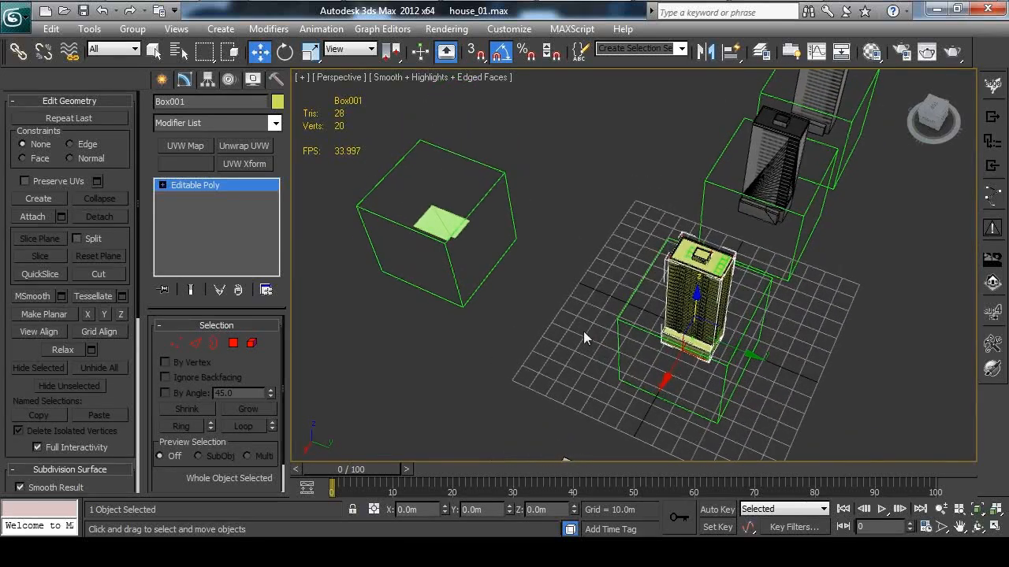
{"action": "left_click_drag", "start_coordinate": [703, 361], "coordinate": [413, 361]}
{"action": "middle_click_drag", "start_coordinate": [630, 326], "coordinate": [882, 208]}
{"action": "left_click", "coordinate": [707, 252]}
{"action": "middle_click_drag", "start_coordinate": [707, 251], "coordinate": [639, 257], "text": "alt"}
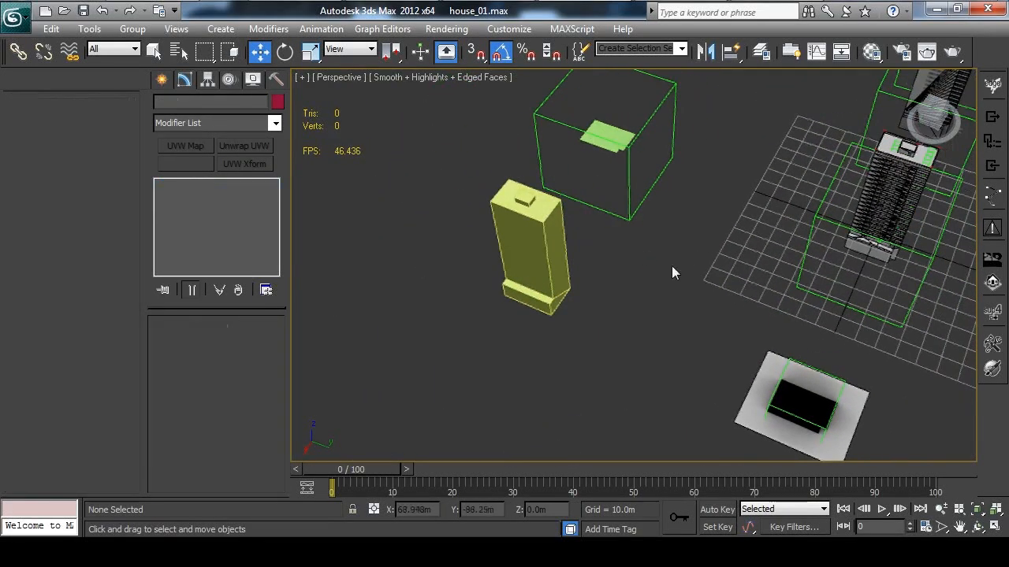
Create a Dummy helper on the ground near the base of the low-poly tower
{"action": "left_click", "coordinate": [161, 80]}
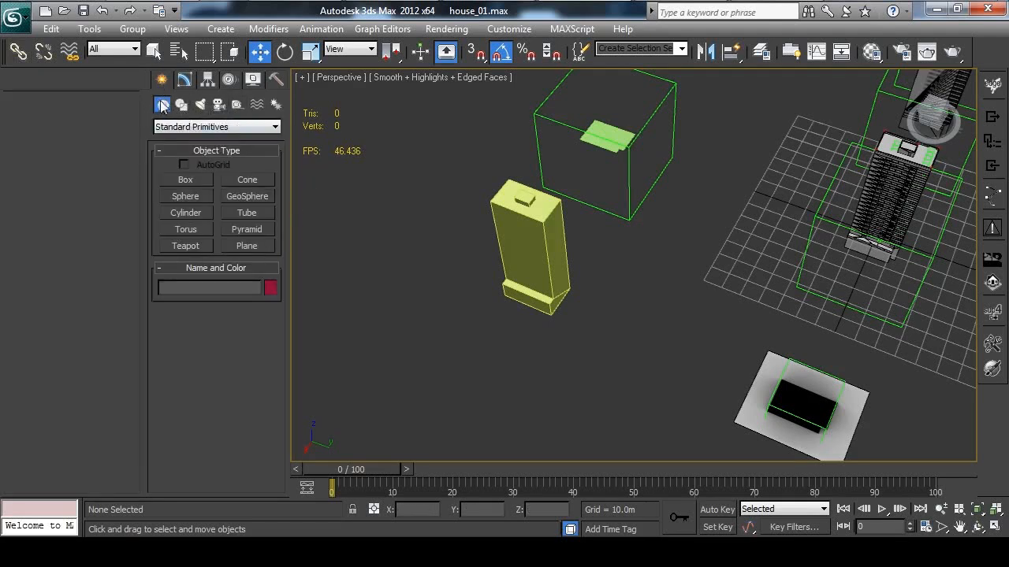
{"action": "left_click", "coordinate": [238, 104]}
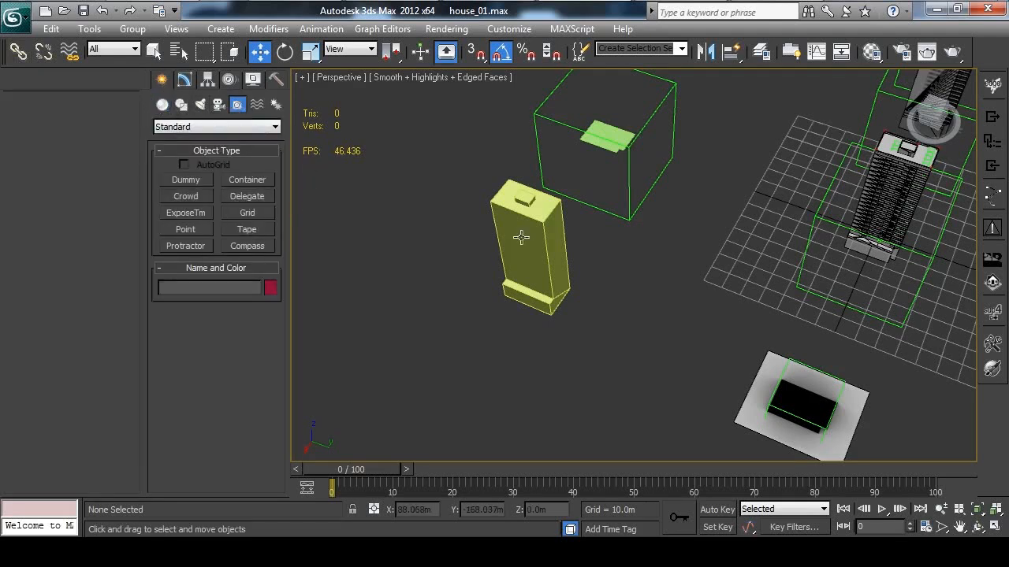
{"action": "left_click", "coordinate": [187, 180]}
{"action": "left_click_drag", "start_coordinate": [507, 342], "coordinate": [522, 366]}
{"action": "middle_click_drag", "start_coordinate": [600, 337], "coordinate": [578, 342]}
{"action": "middle_click_drag", "start_coordinate": [640, 255], "coordinate": [660, 227]}
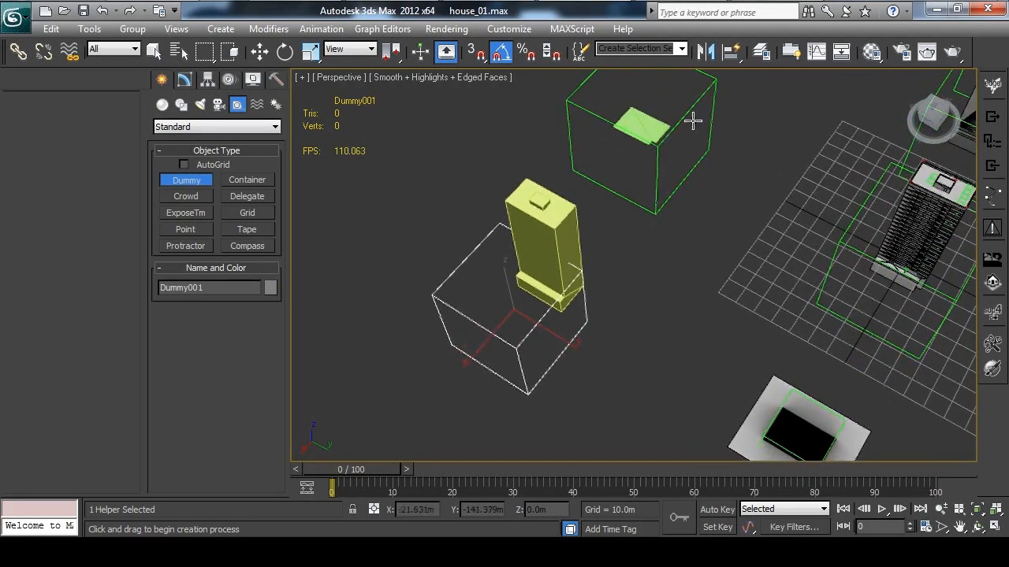
Align the new dummy to the low-poly tower mesh and clear the selection
{"action": "left_click", "coordinate": [734, 57]}
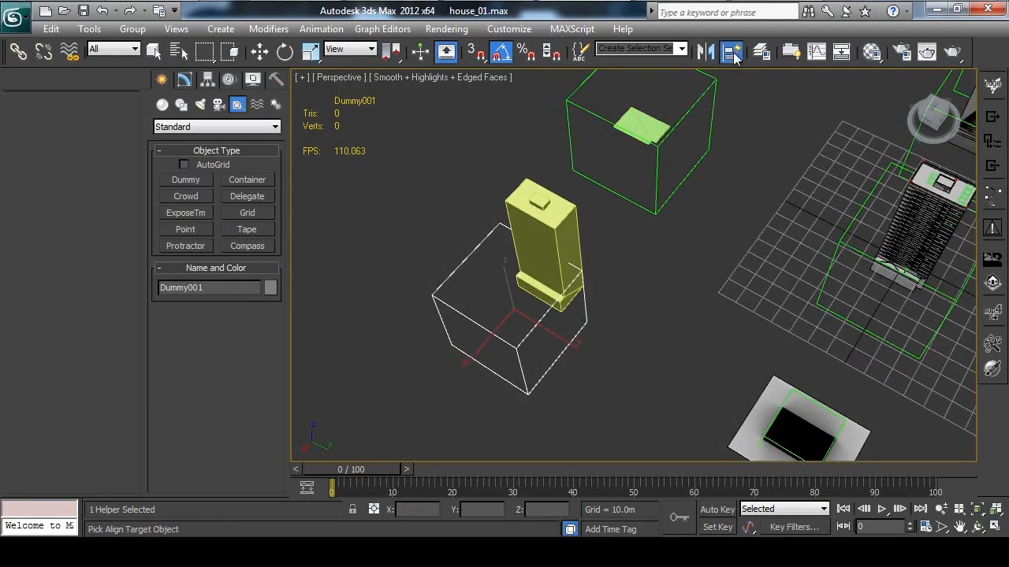
{"action": "left_click", "coordinate": [545, 237]}
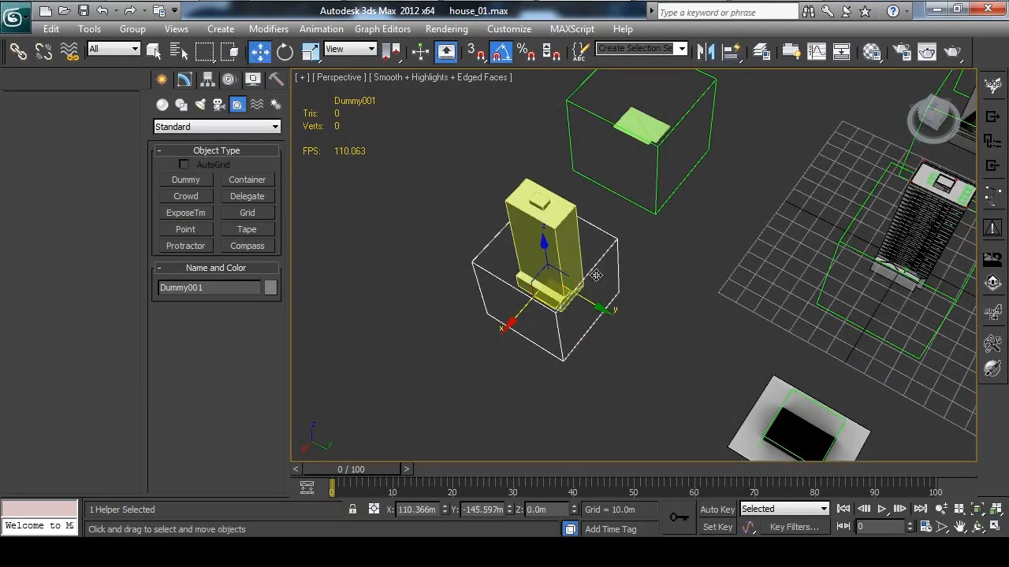
{"action": "middle_click_drag", "start_coordinate": [700, 206], "coordinate": [686, 242]}
{"action": "left_click", "coordinate": [430, 148]}
{"action": "left_click", "coordinate": [512, 279]}
{"action": "left_click", "coordinate": [429, 225]}
Link the low-poly tower mesh to the new dummy as its parent
{"action": "left_click", "coordinate": [17, 52]}
{"action": "left_click", "coordinate": [522, 279]}
{"action": "middle_click_drag", "start_coordinate": [529, 290], "coordinate": [604, 232]}
{"action": "left_click_drag", "start_coordinate": [603, 232], "coordinate": [534, 254]}
Set the dummy's X and Y positions to 0 so it carries the linked tower mesh back over the building
{"action": "middle_click_drag", "start_coordinate": [684, 295], "coordinate": [609, 303]}
{"action": "left_click", "coordinate": [567, 260]}
{"action": "left_click", "coordinate": [258, 53]}
{"action": "right_click", "coordinate": [259, 52]}
{"action": "left_click_drag", "start_coordinate": [452, 149], "coordinate": [254, 246]}
{"action": "right_click", "coordinate": [251, 304]}
{"action": "right_click", "coordinate": [251, 285]}
{"action": "left_click", "coordinate": [364, 245]}
{"action": "key", "text": "z"}
{"action": "middle_click_drag", "start_coordinate": [607, 317], "coordinate": [581, 283], "text": "alt"}
{"action": "scroll", "coordinate": [580, 293], "scroll_direction": "down", "scroll_amount": 5}
{"action": "middle_click_drag", "start_coordinate": [579, 320], "coordinate": [613, 324], "text": "alt"}
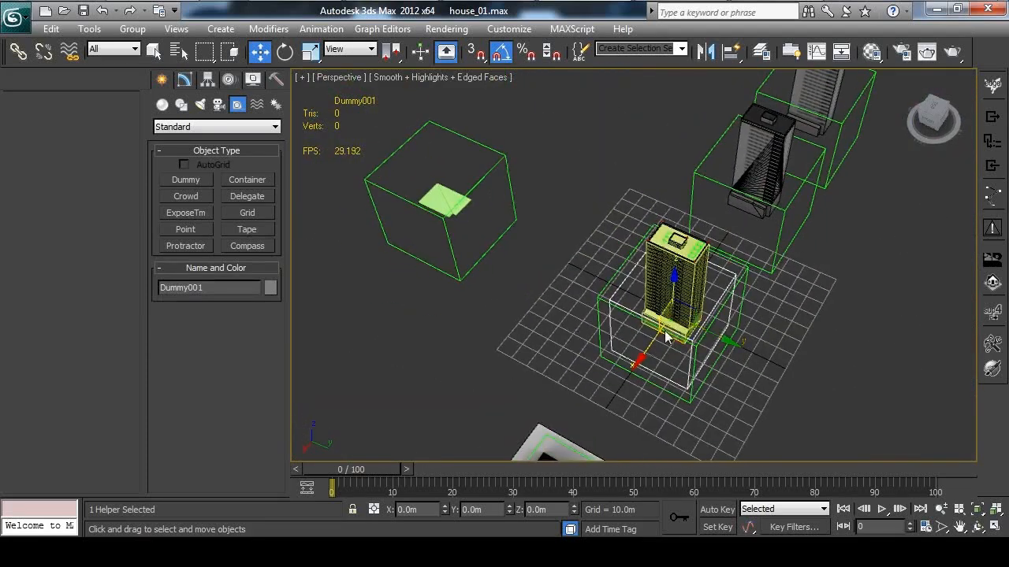
Move the dummy with its linked tower mesh clear of the building, to about X 6.3 m, Y -261.2 m
{"action": "left_click_drag", "start_coordinate": [671, 336], "coordinate": [368, 321]}
{"action": "middle_click_drag", "start_coordinate": [467, 331], "coordinate": [617, 306]}
{"action": "middle_click_drag", "start_coordinate": [617, 305], "coordinate": [597, 315], "text": "alt"}
{"action": "left_click_drag", "start_coordinate": [542, 290], "coordinate": [505, 150]}
{"action": "middle_click_drag", "start_coordinate": [508, 199], "coordinate": [513, 297]}
{"action": "left_click_drag", "start_coordinate": [510, 258], "coordinate": [506, 249]}
{"action": "left_click", "coordinate": [524, 311]}
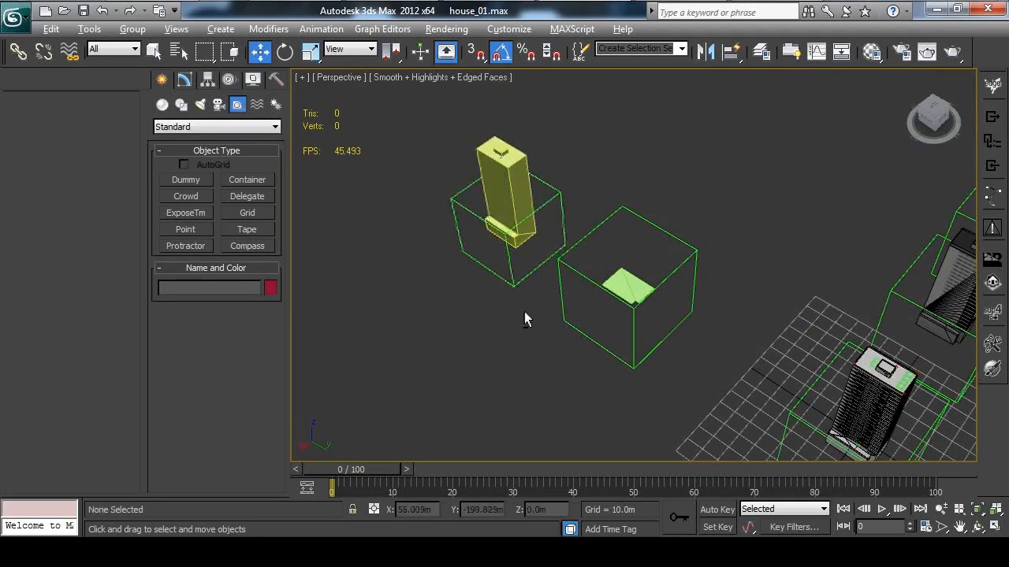
Examine the low-poly tower mesh and its parent dummy, selecting each of them in turn
{"action": "middle_click_drag", "start_coordinate": [523, 312], "coordinate": [639, 337]}
{"action": "left_click_drag", "start_coordinate": [609, 359], "coordinate": [562, 310]}
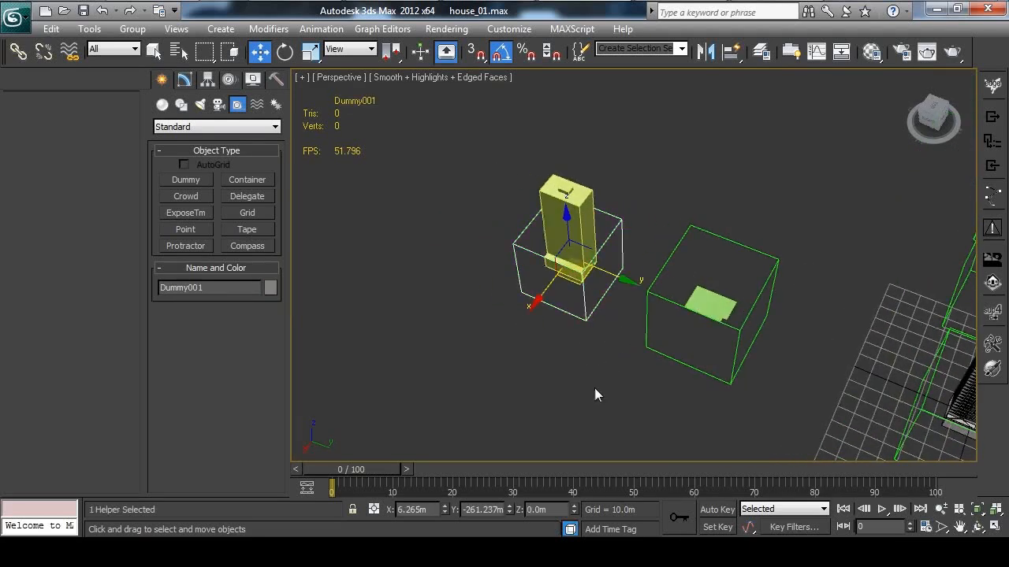
{"action": "middle_click_drag", "start_coordinate": [607, 376], "coordinate": [526, 353]}
{"action": "middle_click_drag", "start_coordinate": [466, 322], "coordinate": [538, 342]}
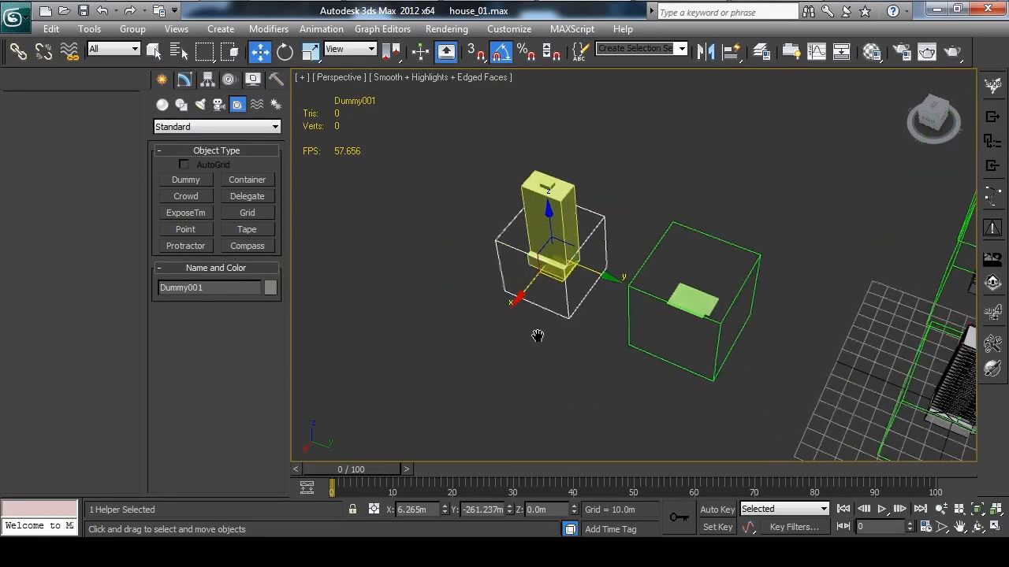
{"action": "left_click", "coordinate": [540, 342]}
{"action": "middle_click_drag", "start_coordinate": [663, 385], "coordinate": [467, 322]}
{"action": "middle_click_drag", "start_coordinate": [570, 337], "coordinate": [726, 361]}
{"action": "middle_click_drag", "start_coordinate": [491, 262], "coordinate": [535, 316]}
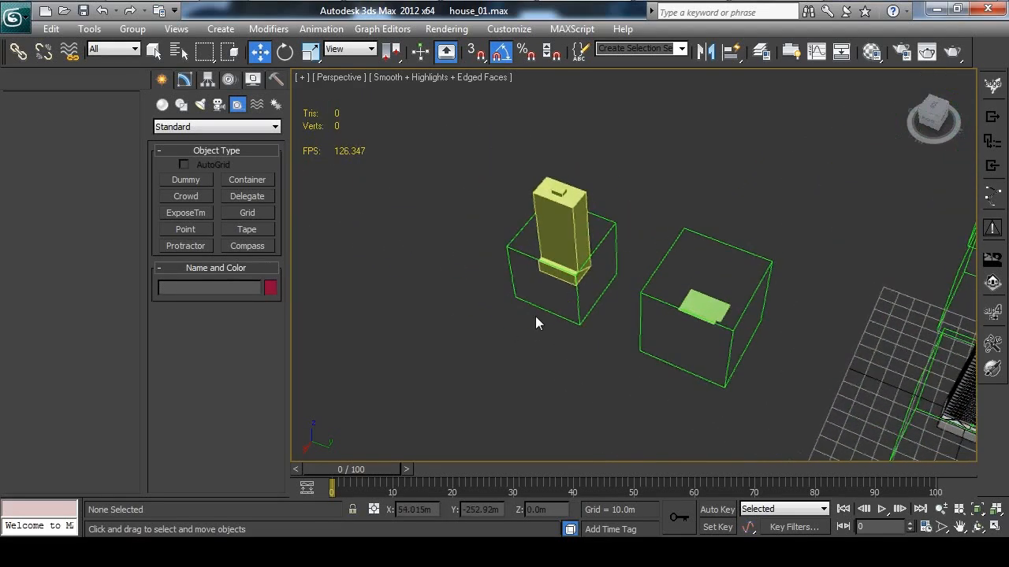
{"action": "left_click", "coordinate": [564, 200]}
{"action": "scroll", "coordinate": [479, 197], "scroll_direction": "up", "scroll_amount": 2}
{"action": "left_click_drag", "start_coordinate": [465, 213], "coordinate": [504, 268]}
{"action": "left_click_drag", "start_coordinate": [441, 194], "coordinate": [505, 272]}
{"action": "left_click", "coordinate": [456, 229]}
{"action": "left_click", "coordinate": [550, 226]}
{"action": "middle_click_drag", "start_coordinate": [462, 230], "coordinate": [479, 258]}
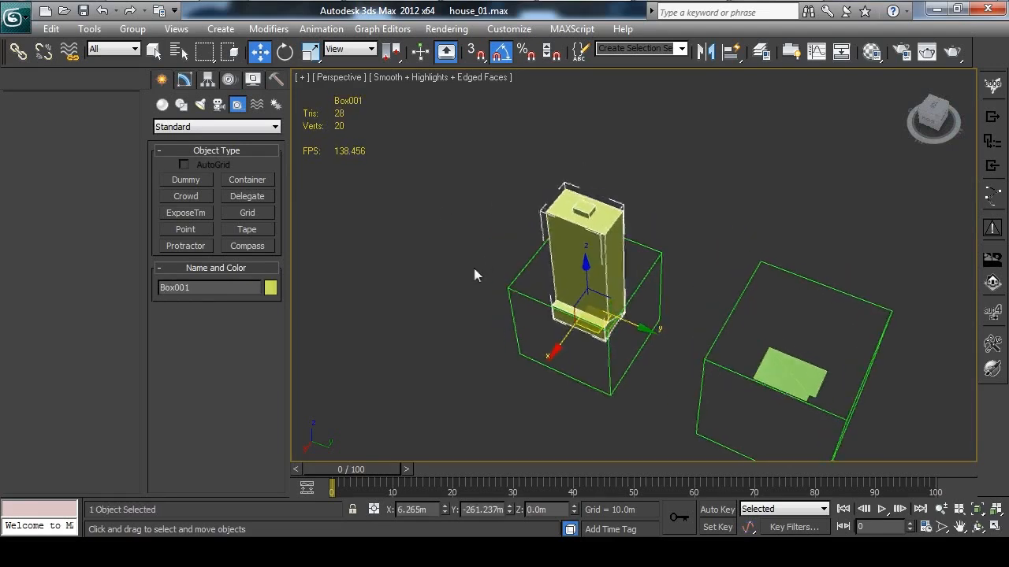
{"action": "middle_click_drag", "start_coordinate": [501, 288], "coordinate": [480, 264], "text": "alt"}
{"action": "left_click_drag", "start_coordinate": [472, 239], "coordinate": [524, 304]}
Rename the low-poly tower's parent dummy as house_01%collision
{"action": "middle_click_drag", "start_coordinate": [897, 414], "coordinate": [778, 332]}
{"action": "scroll", "coordinate": [778, 332], "scroll_direction": "down", "scroll_amount": 3}
{"action": "middle_click_drag", "start_coordinate": [966, 387], "coordinate": [885, 323]}
{"action": "left_click_drag", "start_coordinate": [713, 276], "coordinate": [763, 350]}
{"action": "double_click", "coordinate": [235, 288]}
{"action": "key", "text": "ctrl+c"}
{"action": "left_click", "coordinate": [425, 341]}
{"action": "middle_click_drag", "start_coordinate": [428, 266], "coordinate": [483, 341]}
{"action": "left_click_drag", "start_coordinate": [382, 196], "coordinate": [444, 280]}
{"action": "double_click", "coordinate": [221, 287]}
{"action": "key", "text": "ctrl+v"}
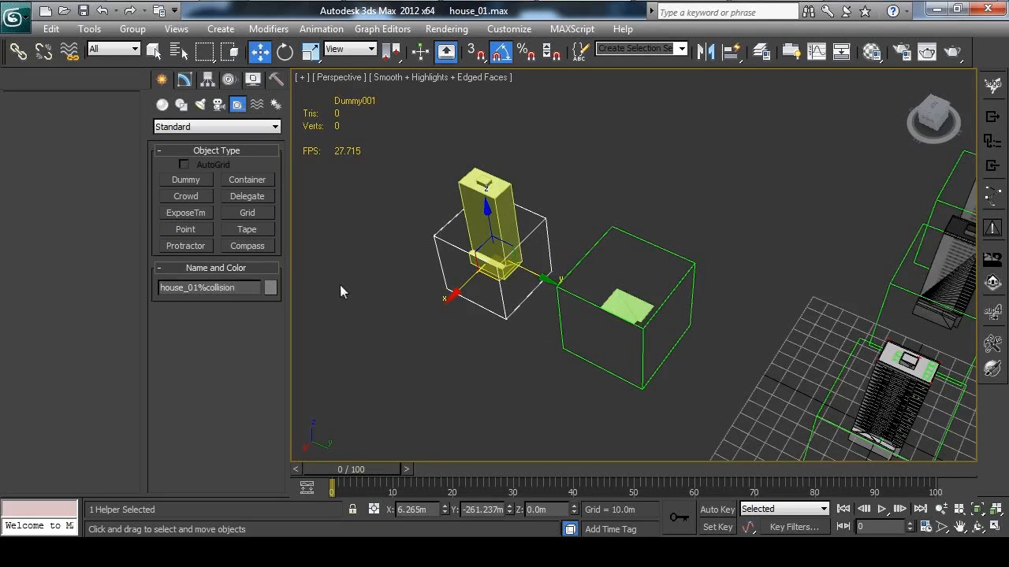
{"action": "key", "text": "Return"}
Rename the linked low-poly tower mesh as the collision geometry, using the house_01%collision prefix, and select its parent dummy
{"action": "left_click", "coordinate": [434, 204]}
{"action": "left_click", "coordinate": [470, 204]}
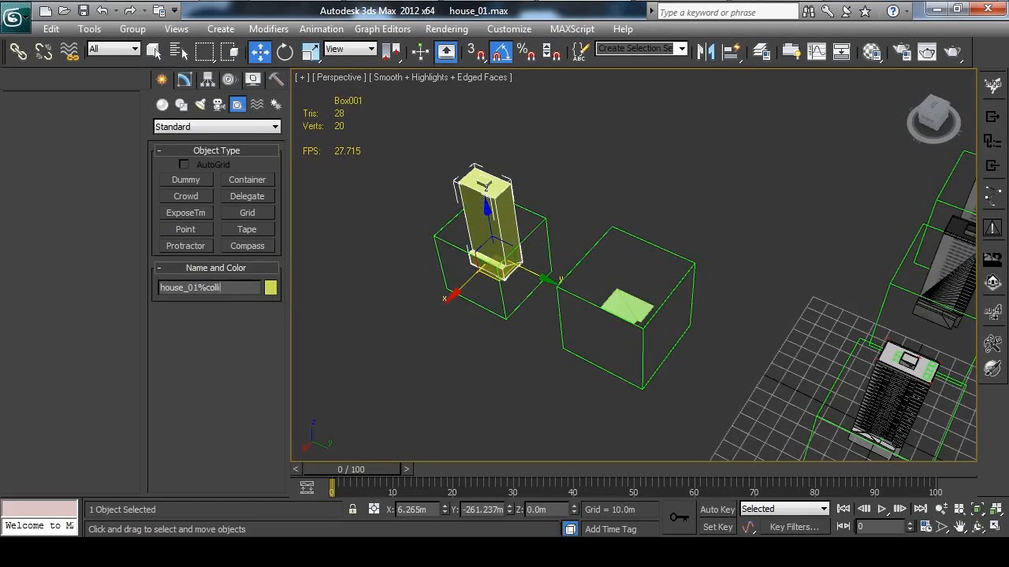
{"action": "type", "text": "metry"}
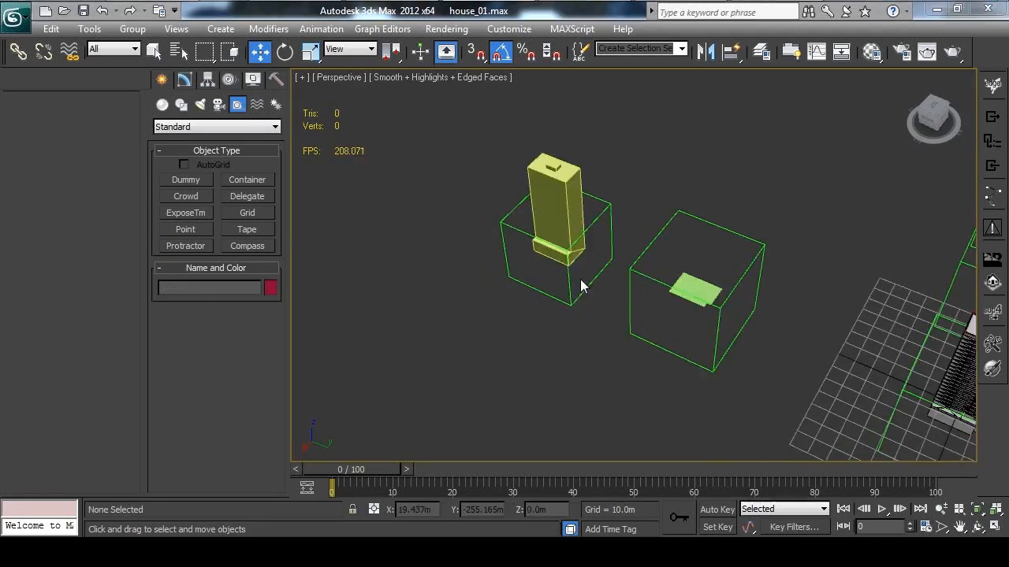
{"action": "middle_click_drag", "start_coordinate": [402, 183], "coordinate": [425, 200]}
{"action": "middle_click_drag", "start_coordinate": [506, 239], "coordinate": [501, 215], "text": "alt"}
{"action": "left_click", "coordinate": [553, 223]}
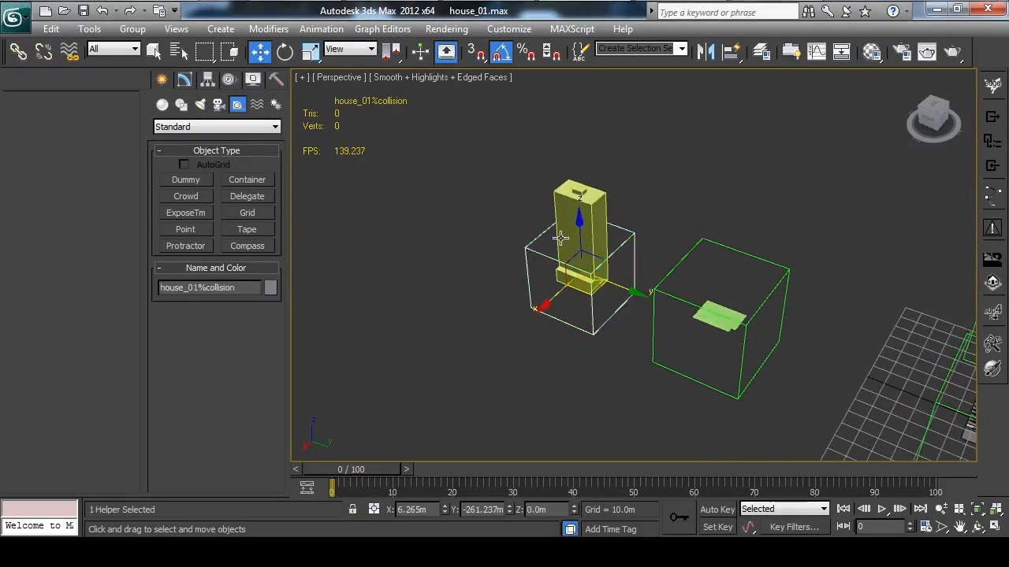
Inspect the collision geometry mesh standing inside its parent dummy
{"action": "left_click", "coordinate": [563, 206]}
{"action": "mouse_move", "coordinate": [525, 240]}
{"action": "middle_mouse_down"}
{"action": "mouse_move", "coordinate": [513, 241]}
{"action": "mouse_move", "coordinate": [529, 273]}
{"action": "mouse_move", "coordinate": [521, 256]}
{"action": "middle_mouse_up"}
{"action": "scroll", "coordinate": [532, 243], "scroll_direction": "up", "scroll_amount": 2}
{"action": "middle_click_drag", "start_coordinate": [521, 256], "coordinate": [540, 248]}
{"action": "scroll", "coordinate": [538, 247], "scroll_direction": "down", "scroll_amount": 2}
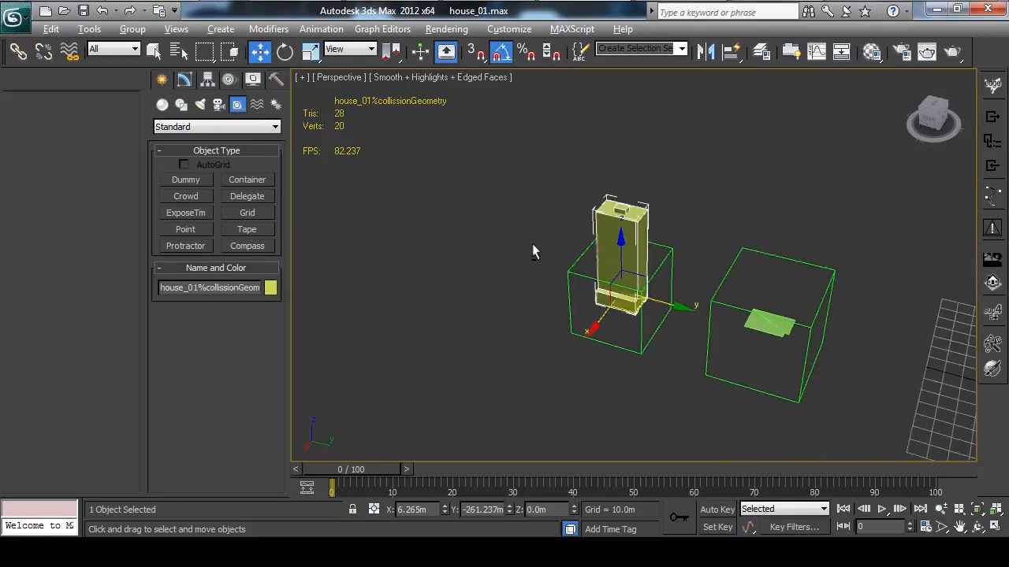
{"action": "left_click", "coordinate": [538, 241]}
{"action": "scroll", "coordinate": [549, 264], "scroll_direction": "up", "scroll_amount": 2}
Add the user-defined property TYPE = collision_shell to the house_01%collision dummy
{"action": "left_click", "coordinate": [617, 267]}
{"action": "scroll", "coordinate": [617, 268], "scroll_direction": "up", "scroll_amount": 3}
{"action": "middle_click_drag", "start_coordinate": [557, 267], "coordinate": [540, 225]}
{"action": "scroll", "coordinate": [544, 241], "scroll_direction": "down", "scroll_amount": 4}
{"action": "scroll", "coordinate": [599, 252], "scroll_direction": "up", "scroll_amount": 2}
{"action": "right_click", "coordinate": [540, 223]}
{"action": "mouse_move", "coordinate": [532, 282]}
{"action": "left_mouse_down"}
{"action": "mouse_move", "coordinate": [491, 229]}
{"action": "mouse_move", "coordinate": [519, 286]}
{"action": "left_mouse_up"}
{"action": "right_click", "coordinate": [579, 262]}
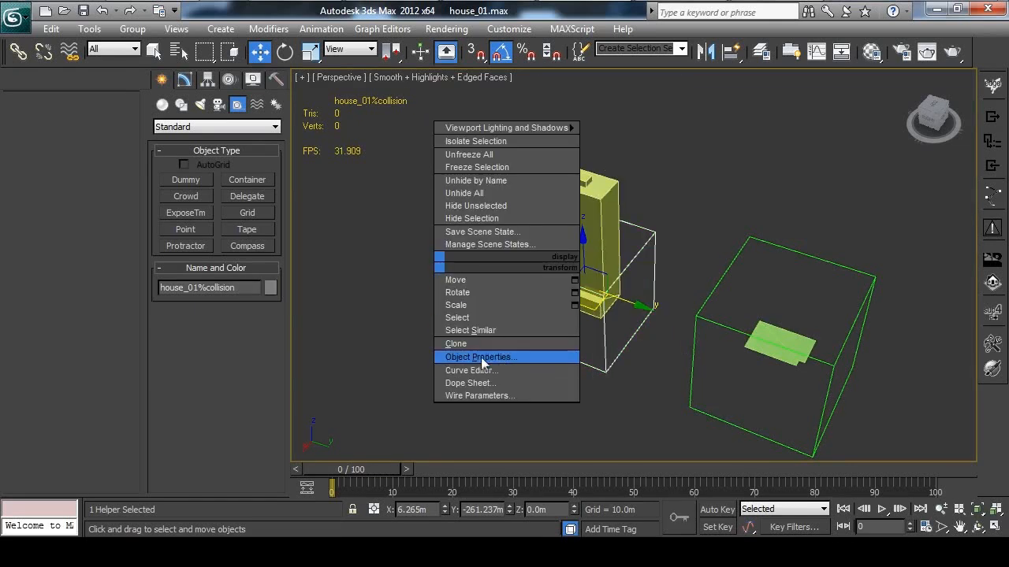
{"action": "left_click", "coordinate": [523, 356]}
{"action": "left_click", "coordinate": [577, 52]}
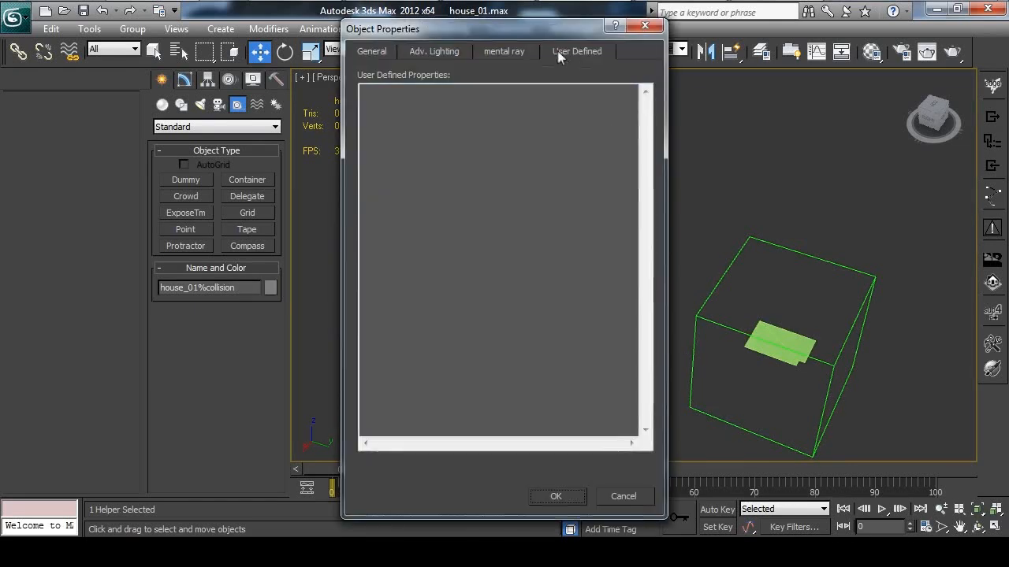
{"action": "mouse_move", "coordinate": [558, 32]}
{"action": "left_mouse_down"}
{"action": "mouse_move", "coordinate": [578, 50]}
{"action": "mouse_move", "coordinate": [555, 49]}
{"action": "left_mouse_up"}
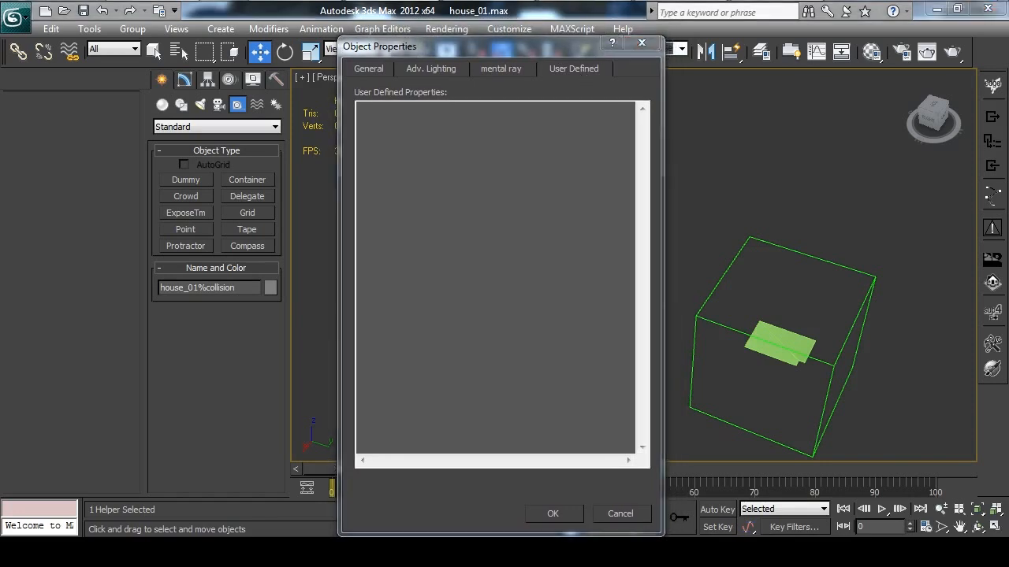
{"action": "left_click", "coordinate": [465, 225]}
{"action": "type", "text": "TYPE = collision_shell"}
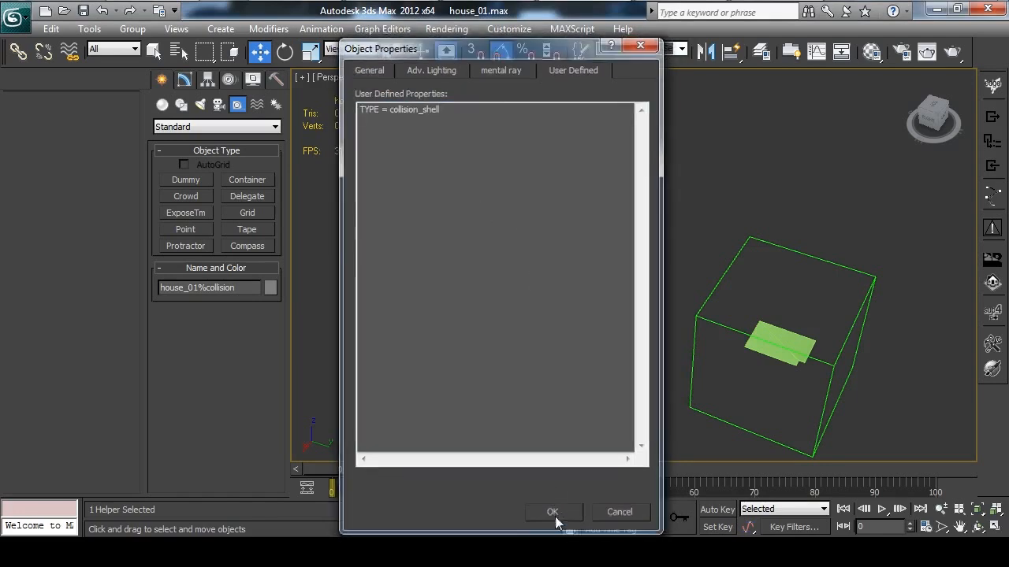
{"action": "left_click", "coordinate": [555, 514]}
Review the collision dummy's configuration, clear the selection and look over all the house_01 models in the scene
{"action": "left_click", "coordinate": [503, 302]}
{"action": "left_click_drag", "start_coordinate": [471, 222], "coordinate": [524, 296]}
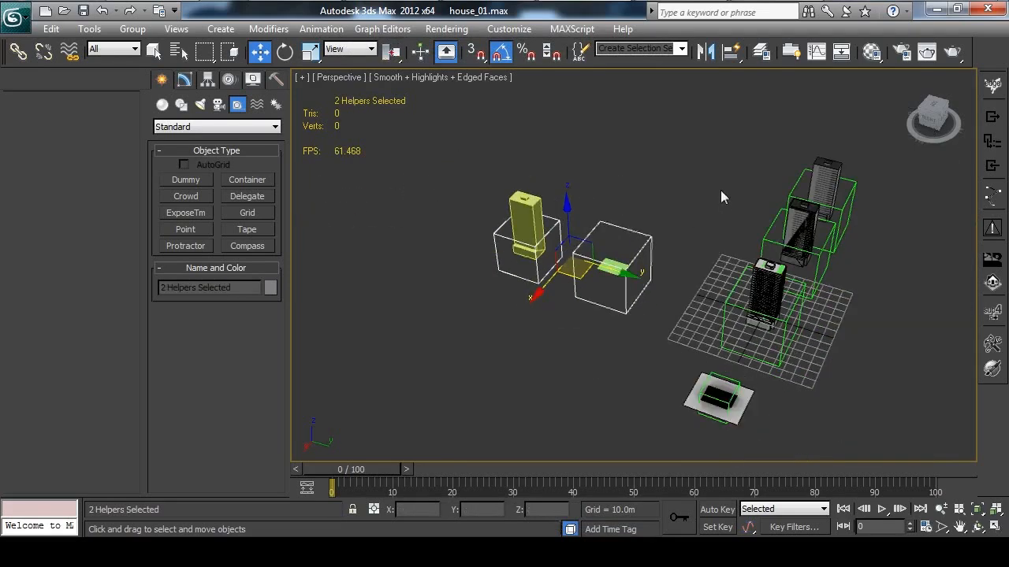
{"action": "left_click", "coordinate": [721, 190]}
{"action": "middle_click_drag", "start_coordinate": [718, 191], "coordinate": [642, 193]}
{"action": "left_click_drag", "start_coordinate": [515, 199], "coordinate": [465, 250]}
{"action": "left_click", "coordinate": [603, 164]}
{"action": "scroll", "coordinate": [563, 184], "scroll_direction": "down", "scroll_amount": 3}
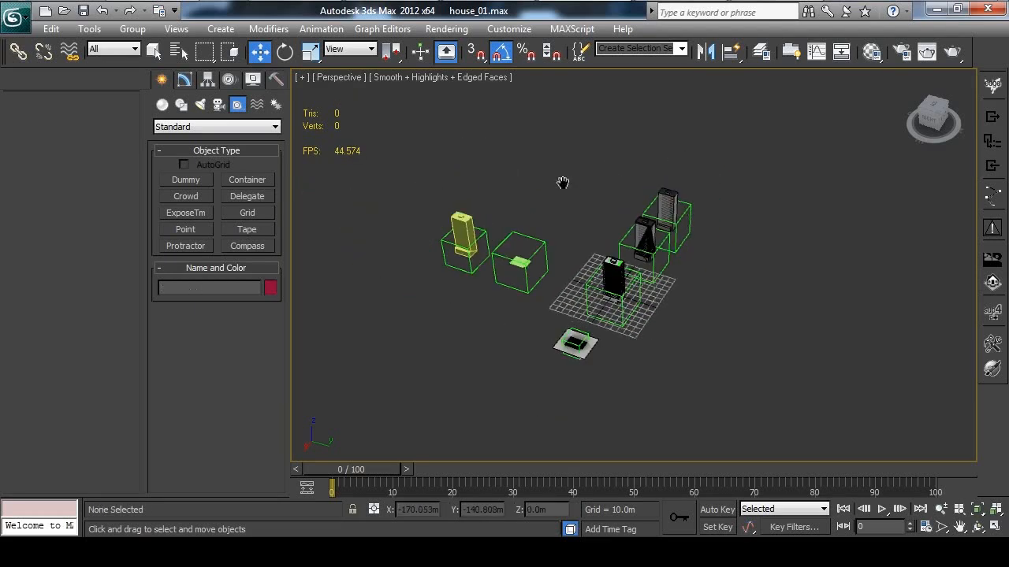
{"action": "middle_click_drag", "start_coordinate": [581, 186], "coordinate": [617, 186]}
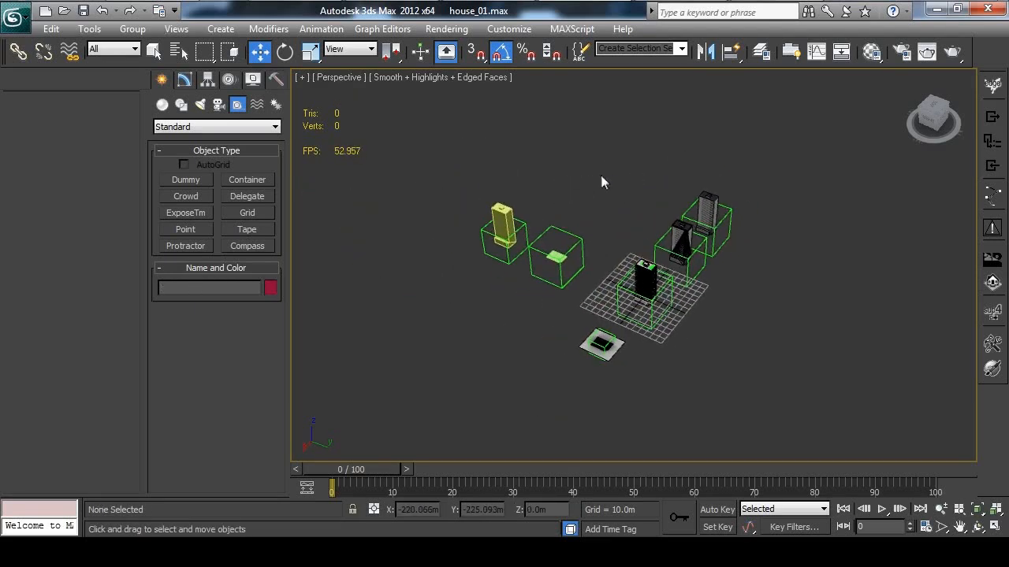
Export all objects in the scene to house_01.ofsh in the CityHouses folder and clear the selection
{"action": "key", "text": "ctrl+a"}
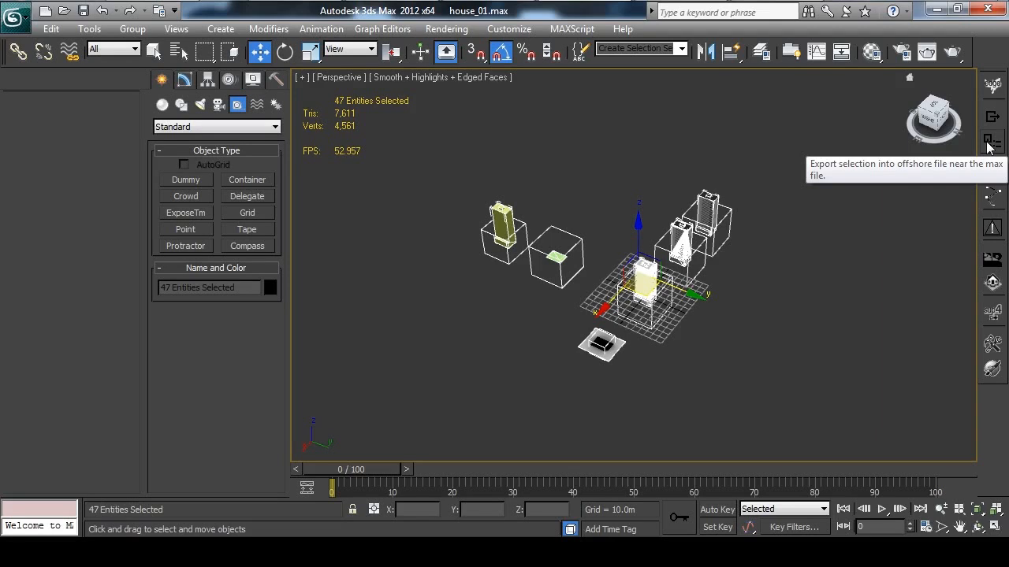
{"action": "left_click", "coordinate": [839, 203]}
{"action": "key", "text": "ctrl+a"}
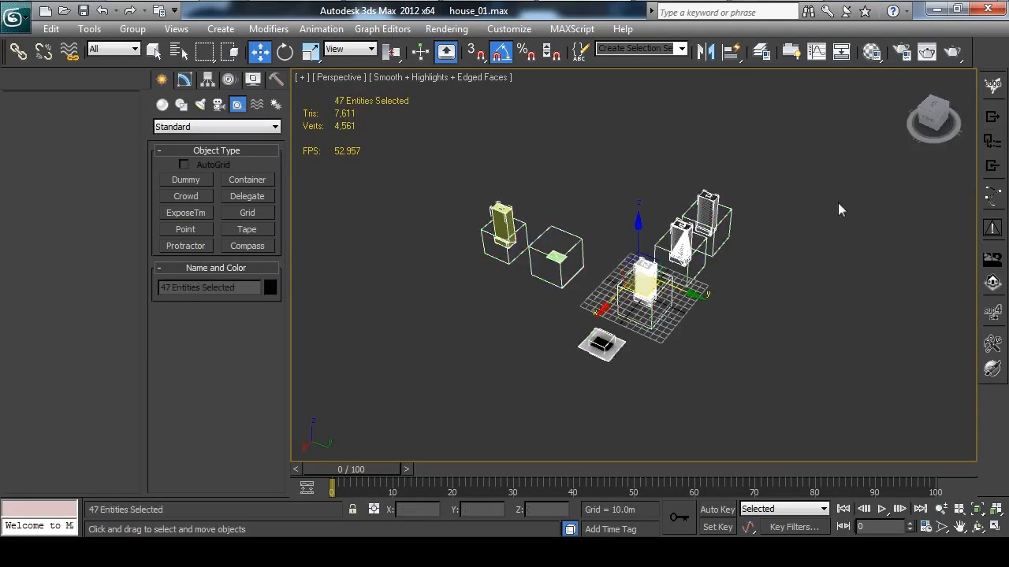
{"action": "left_click", "coordinate": [991, 141]}
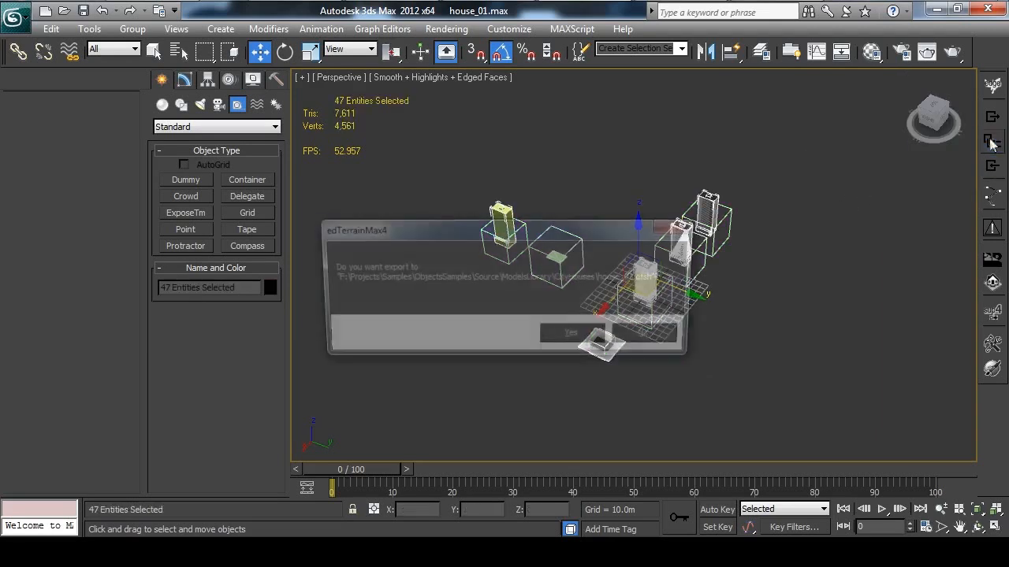
{"action": "left_click", "coordinate": [576, 338]}
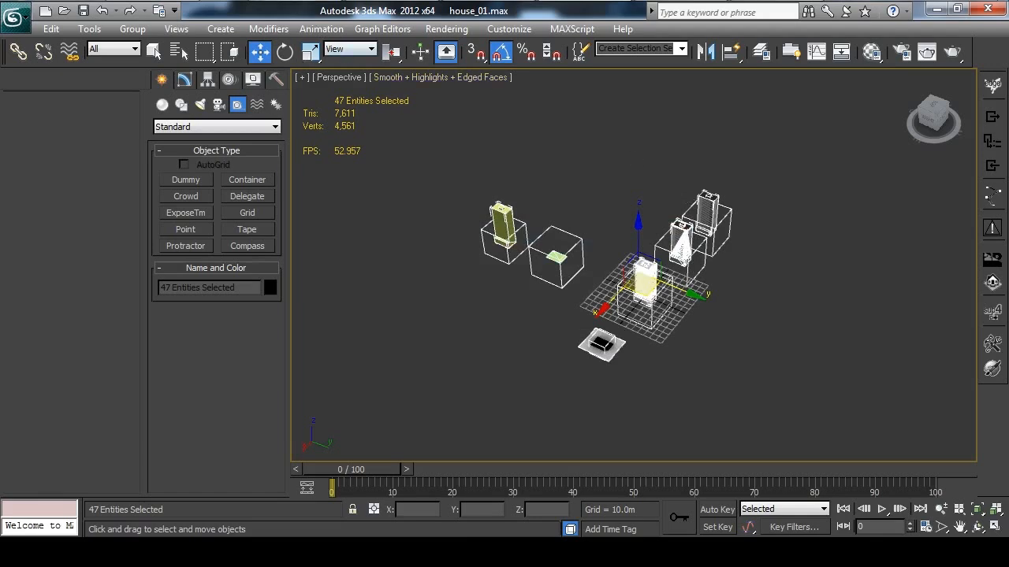
{"action": "left_click", "coordinate": [646, 144]}
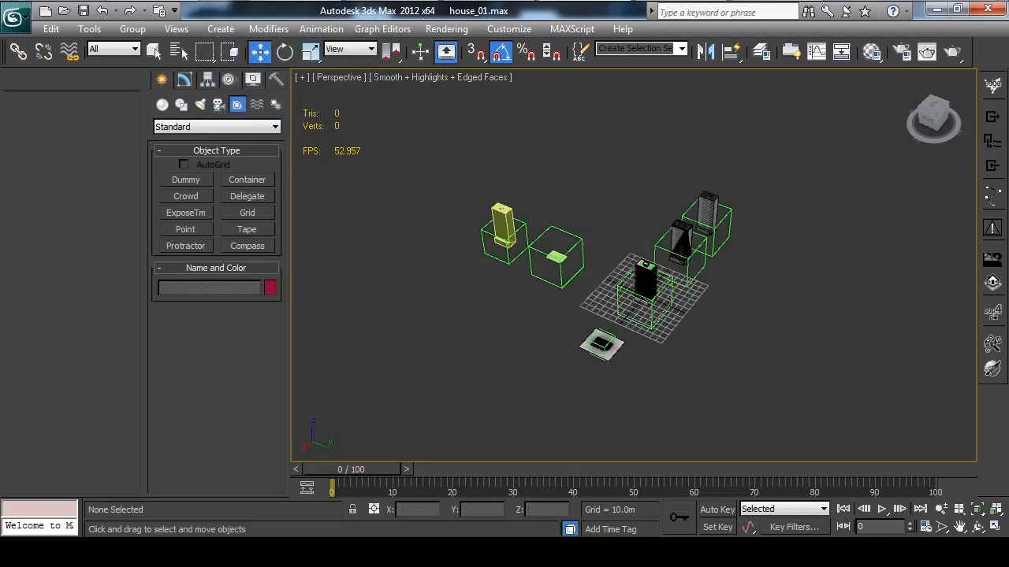
Switch to Terrain Constructor, build the LibPack for the CityHouses model library and review the build summary
{"action": "left_click", "coordinate": [296, 1]}
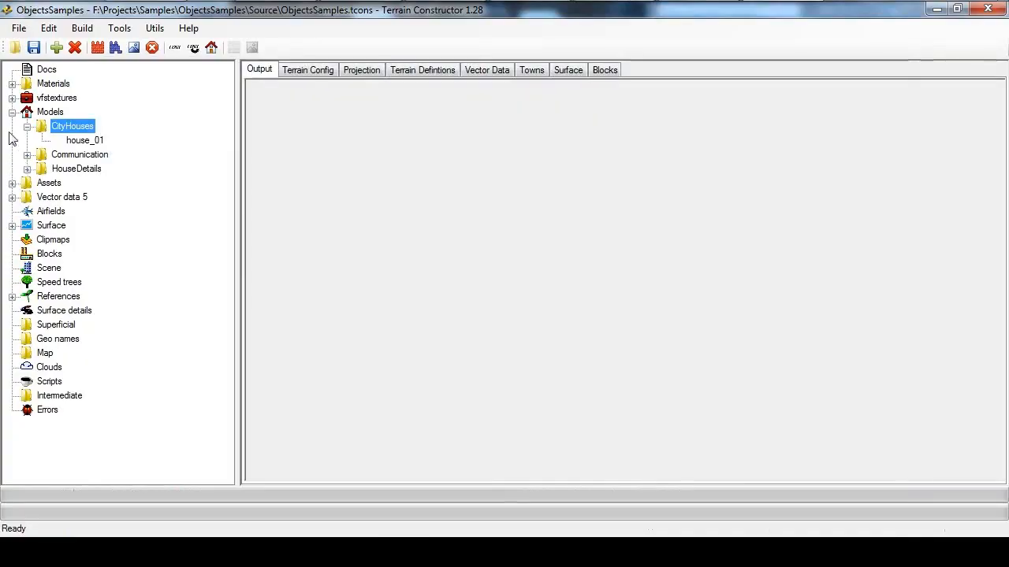
{"action": "left_click", "coordinate": [28, 127]}
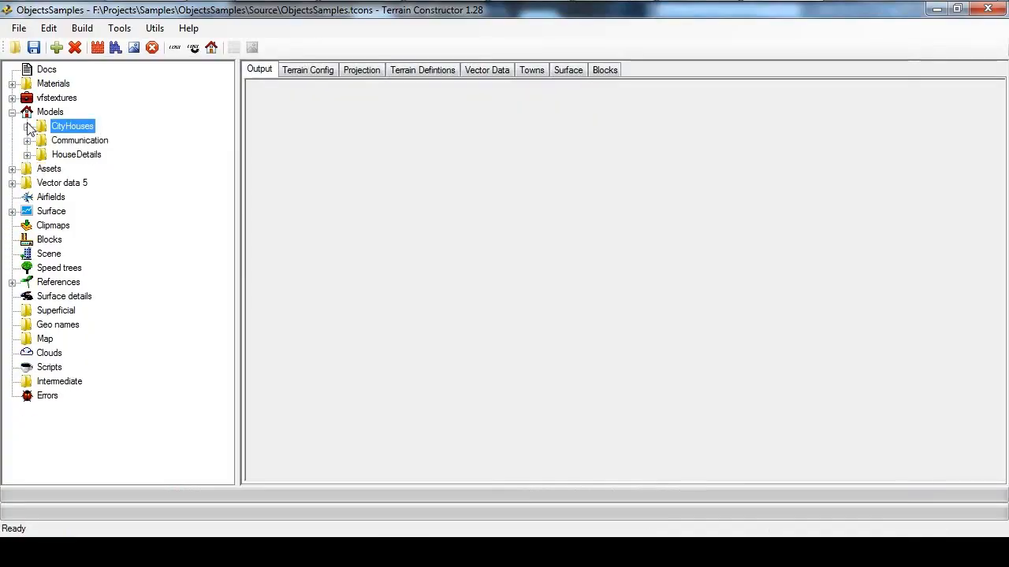
{"action": "right_click", "coordinate": [77, 124]}
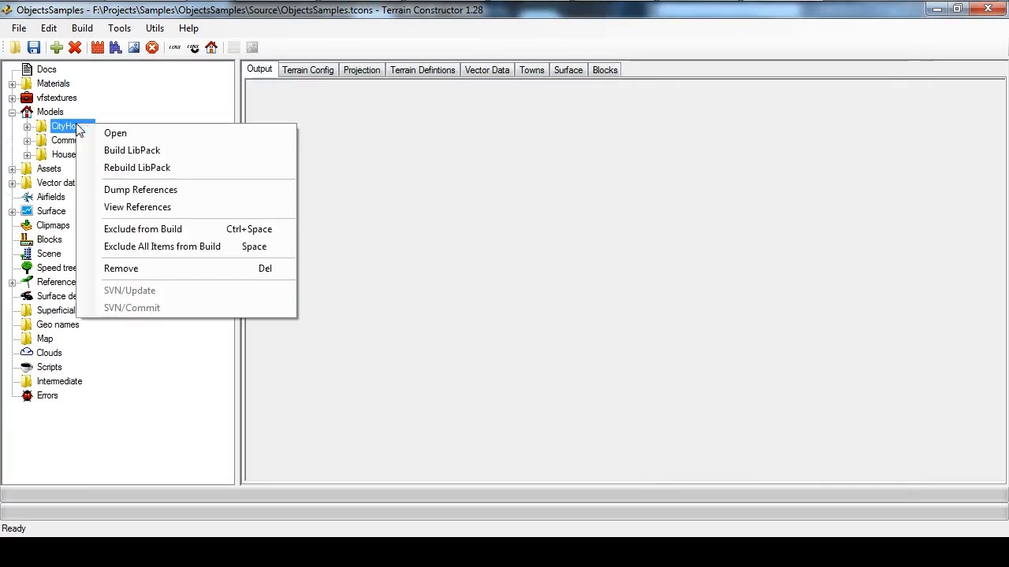
{"action": "left_click", "coordinate": [173, 153]}
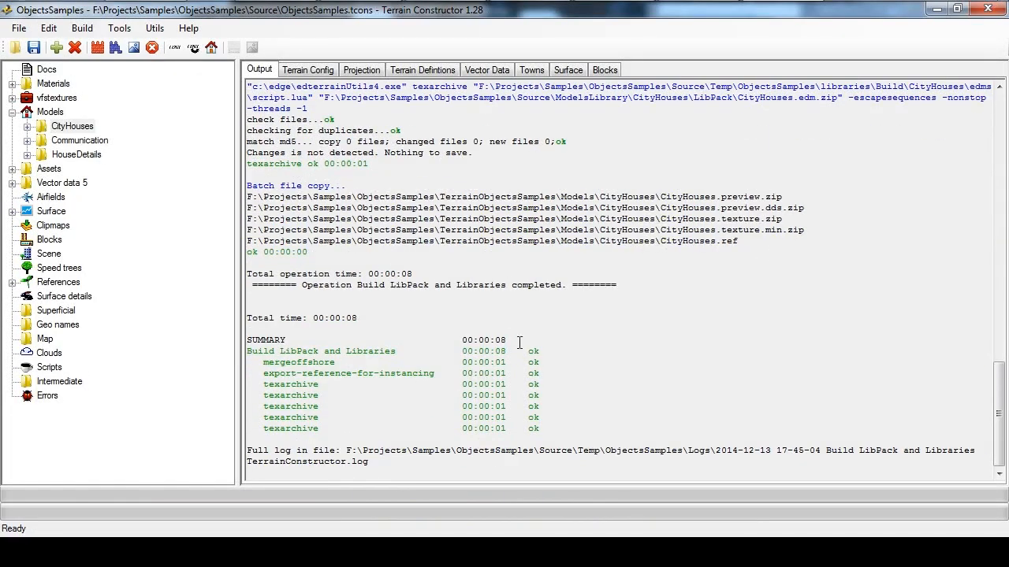
{"action": "left_click_drag", "start_coordinate": [259, 351], "coordinate": [544, 429]}
{"action": "left_click", "coordinate": [638, 394]}
Expand the CityHouses library and inspect its house_01 entry
{"action": "double_click", "coordinate": [79, 129]}
{"action": "left_click", "coordinate": [82, 140]}
{"action": "left_click", "coordinate": [78, 128]}
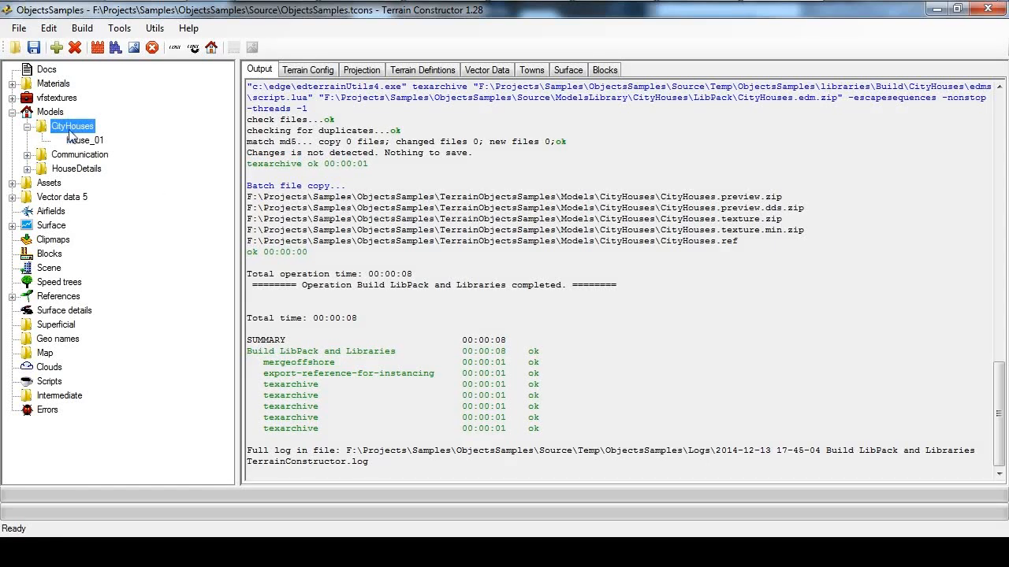
{"action": "left_click", "coordinate": [27, 126]}
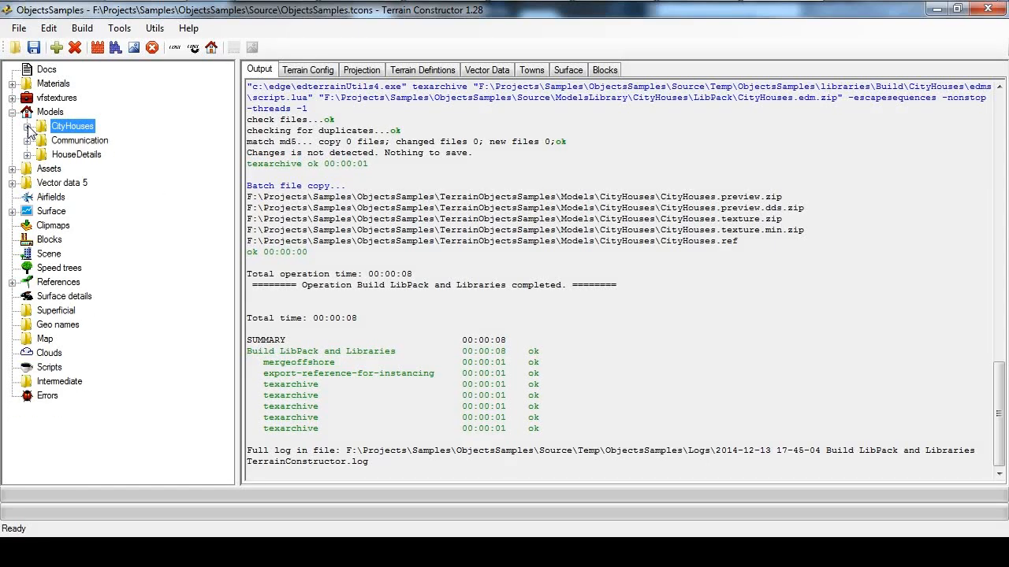
{"action": "left_click", "coordinate": [27, 126]}
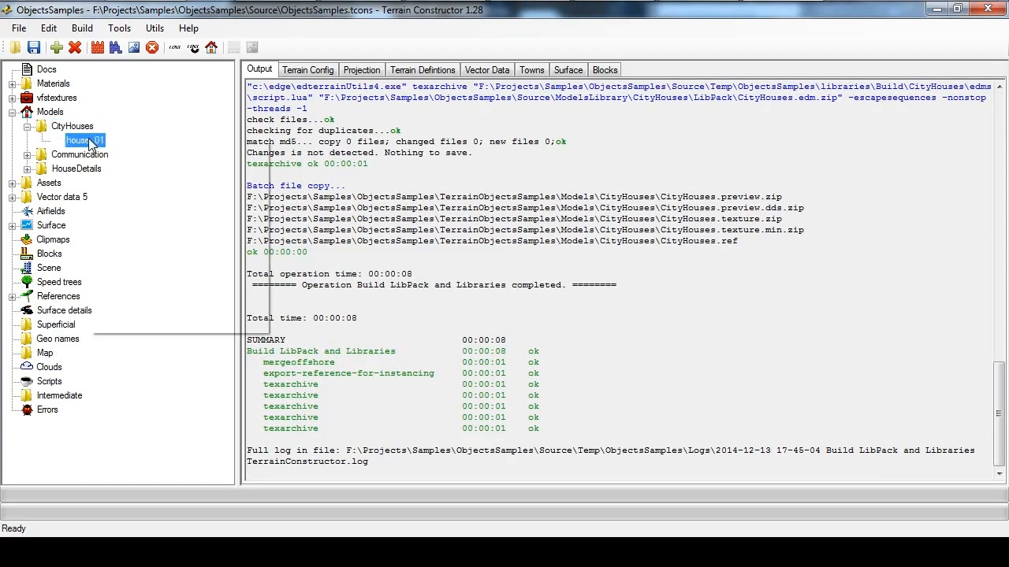
{"action": "right_click", "coordinate": [89, 140]}
{"action": "right_click", "coordinate": [69, 129]}
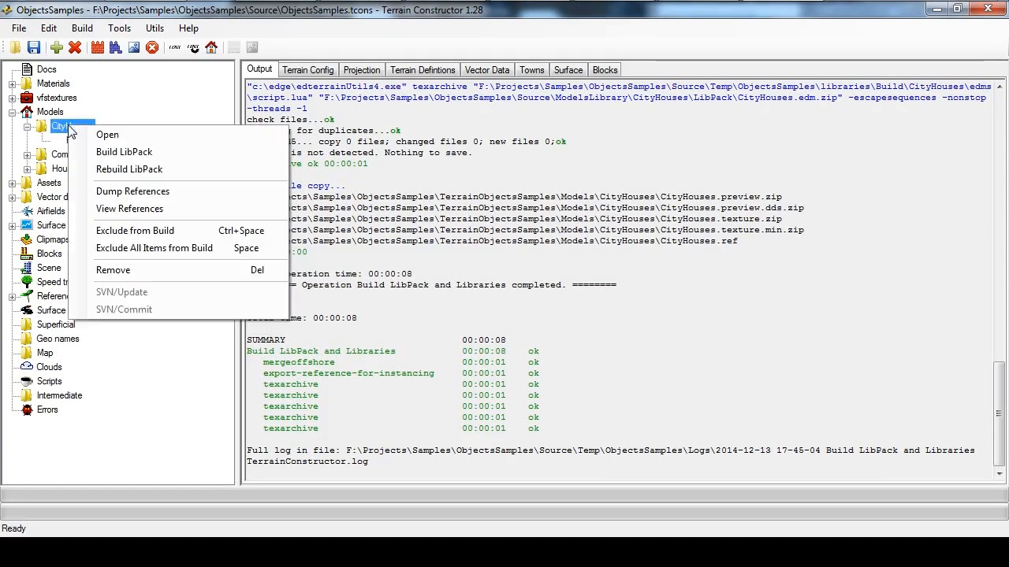
{"action": "left_click", "coordinate": [470, 187]}
Run Dump References on the CityHouses library
{"action": "left_click", "coordinate": [85, 138]}
{"action": "left_click", "coordinate": [70, 127]}
{"action": "right_click", "coordinate": [70, 127]}
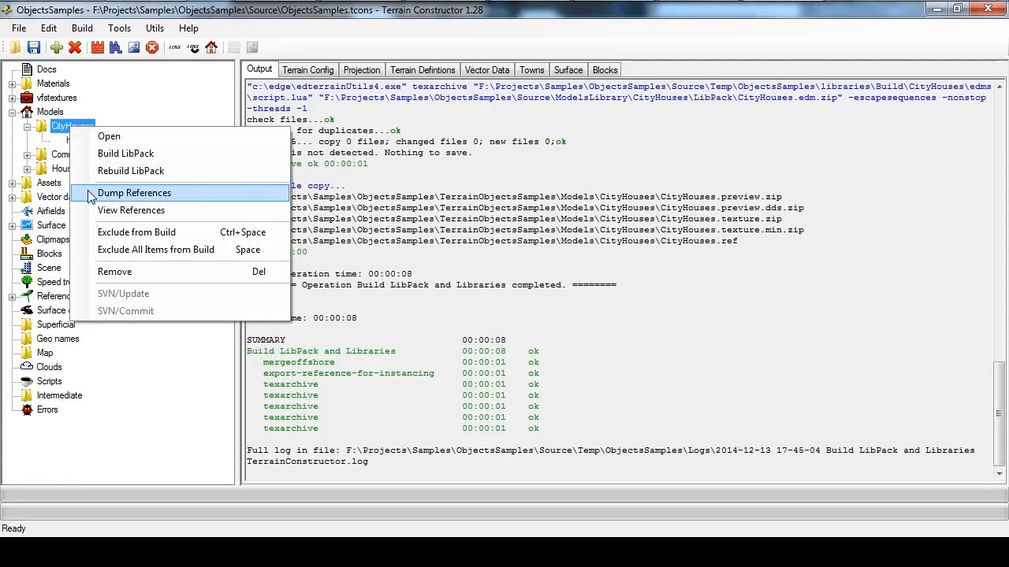
{"action": "left_click", "coordinate": [187, 193]}
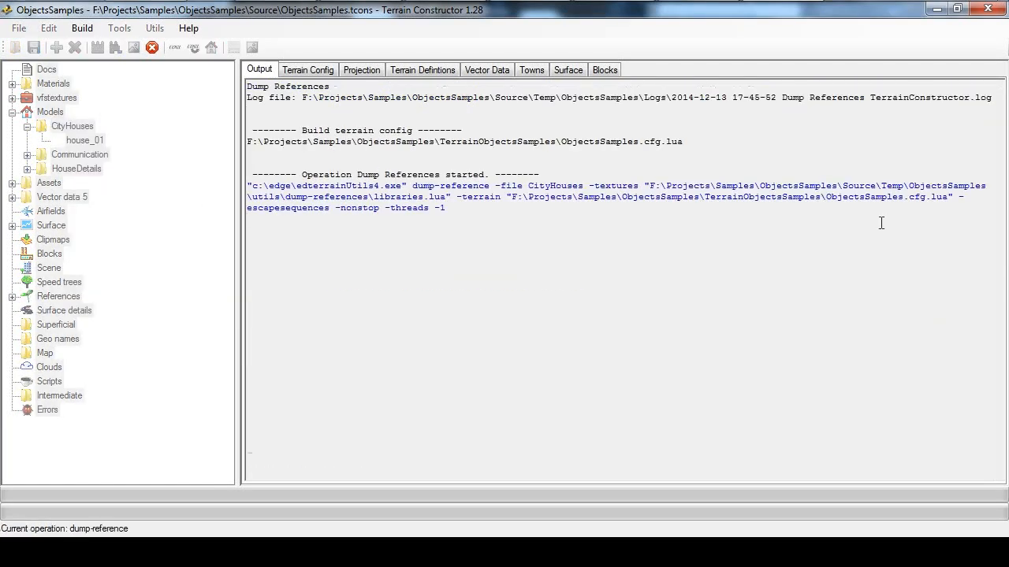
Find the house_01 entry in the reference dump and read its collision shape line
{"action": "scroll", "coordinate": [535, 333], "scroll_direction": "up", "scroll_amount": 15}
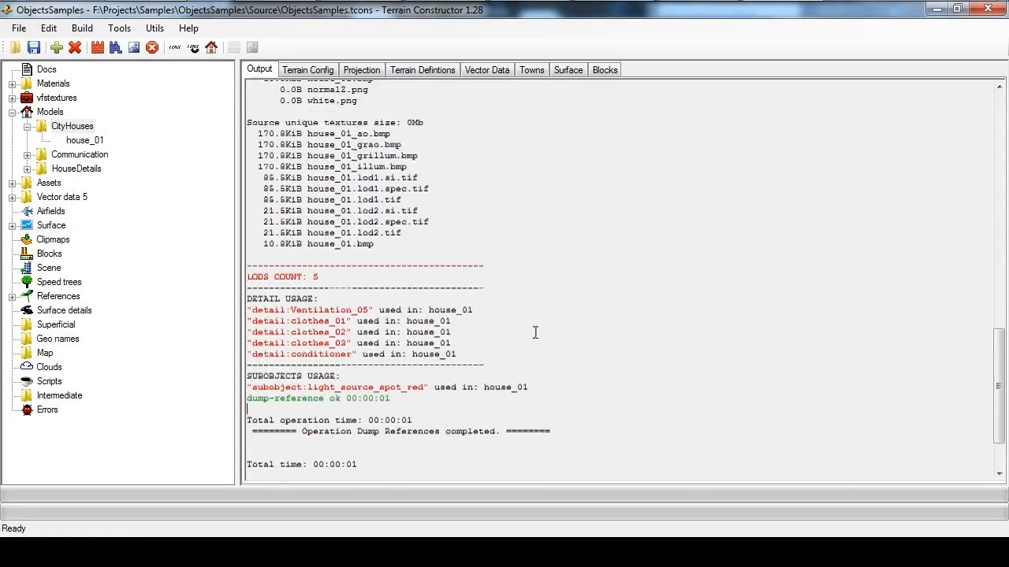
{"action": "scroll", "coordinate": [535, 333], "scroll_direction": "up", "scroll_amount": 4}
{"action": "scroll", "coordinate": [477, 260], "scroll_direction": "down", "scroll_amount": 2}
{"action": "scroll", "coordinate": [441, 229], "scroll_direction": "up", "scroll_amount": 1}
{"action": "scroll", "coordinate": [441, 228], "scroll_direction": "up", "scroll_amount": 1}
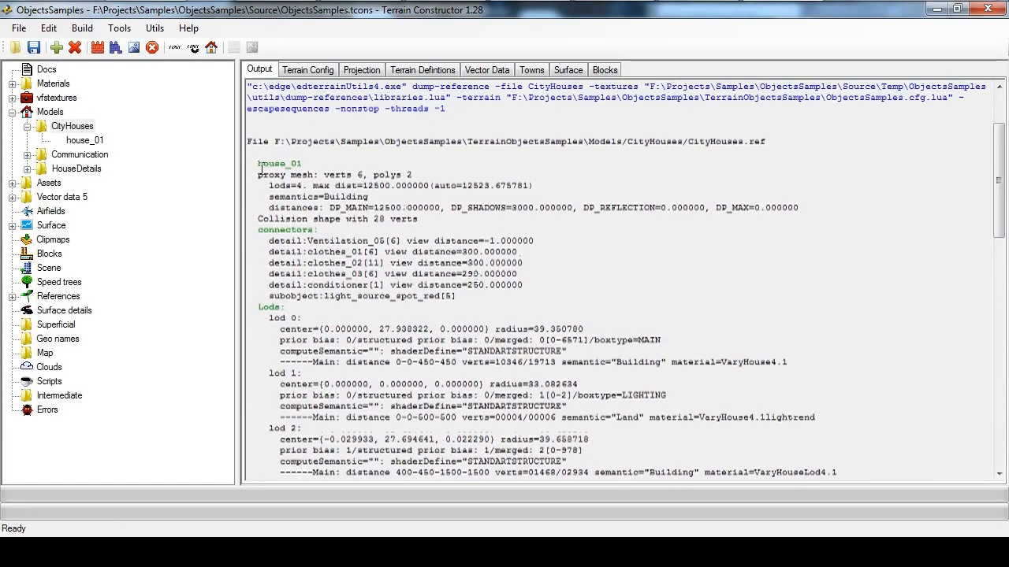
{"action": "left_click_drag", "start_coordinate": [258, 164], "coordinate": [317, 162]}
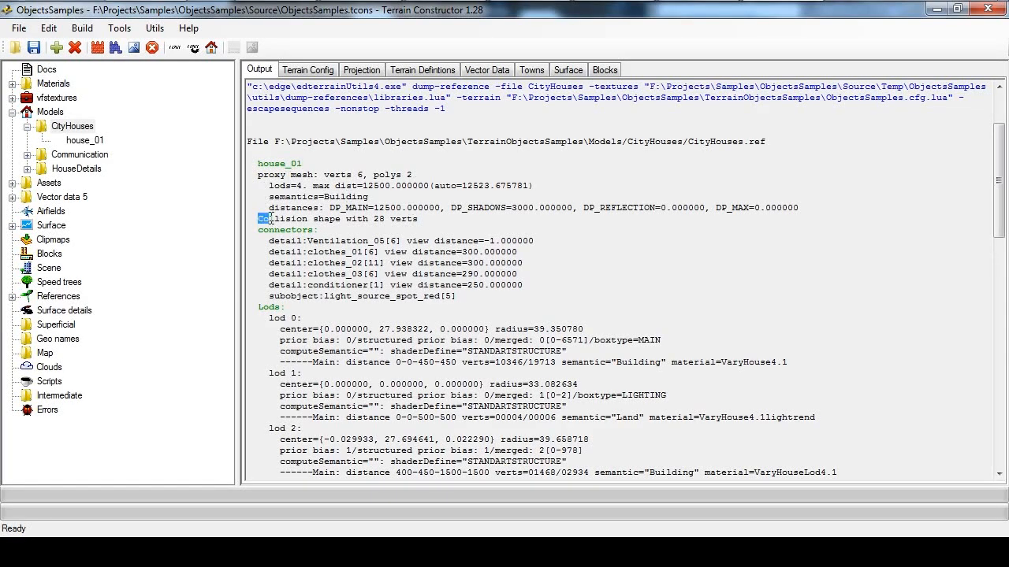
{"action": "left_click_drag", "start_coordinate": [313, 214], "coordinate": [405, 219]}
{"action": "left_click", "coordinate": [474, 226]}
{"action": "left_click_drag", "start_coordinate": [272, 215], "coordinate": [374, 218]}
{"action": "left_click", "coordinate": [375, 218]}
Open the CityHouses library with View References and reposition the 3D viewer window clear of the console
{"action": "double_click", "coordinate": [72, 127]}
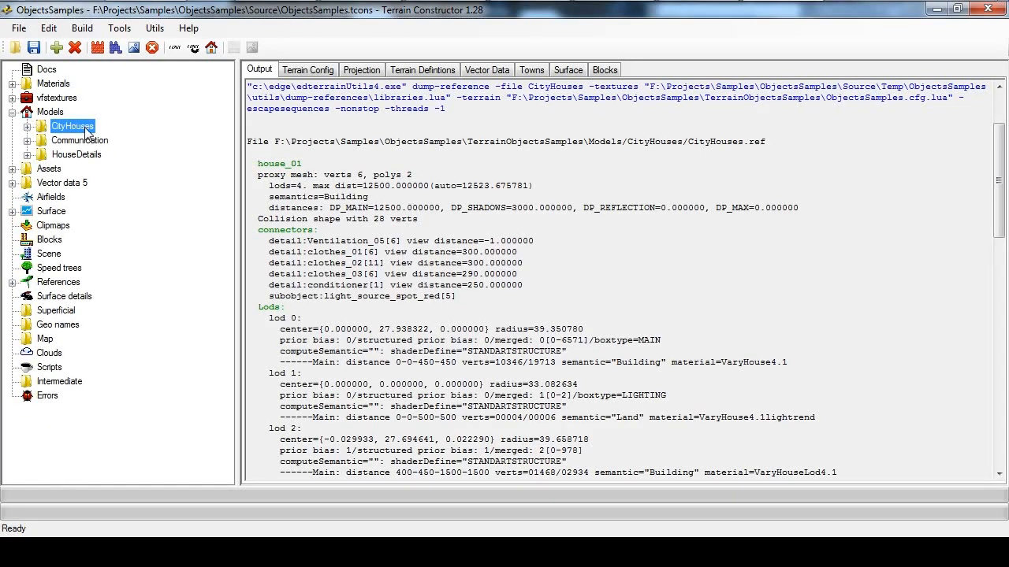
{"action": "right_click", "coordinate": [78, 131]}
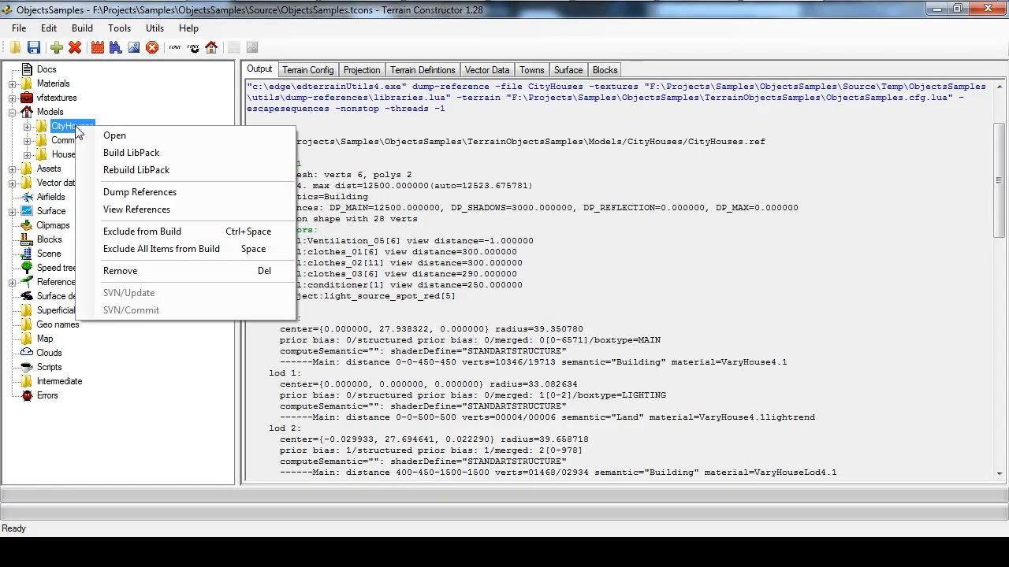
{"action": "left_click", "coordinate": [174, 212]}
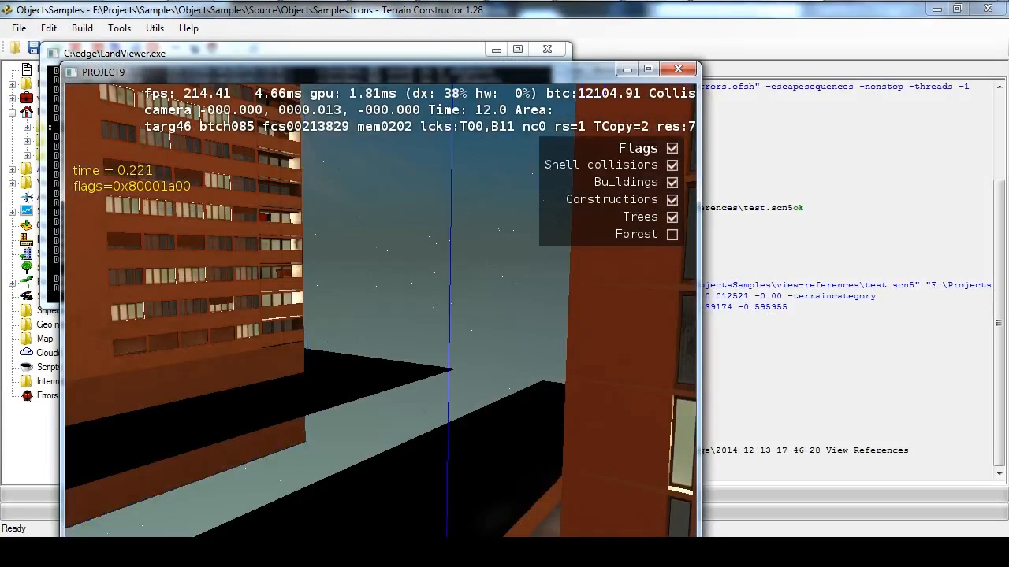
{"action": "left_click_drag", "start_coordinate": [452, 74], "coordinate": [524, 29]}
Set the viewer's time of day to 6.7 so that the row of houses is lit by daylight
{"action": "scroll", "coordinate": [488, 222], "scroll_direction": "down", "scroll_amount": 5}
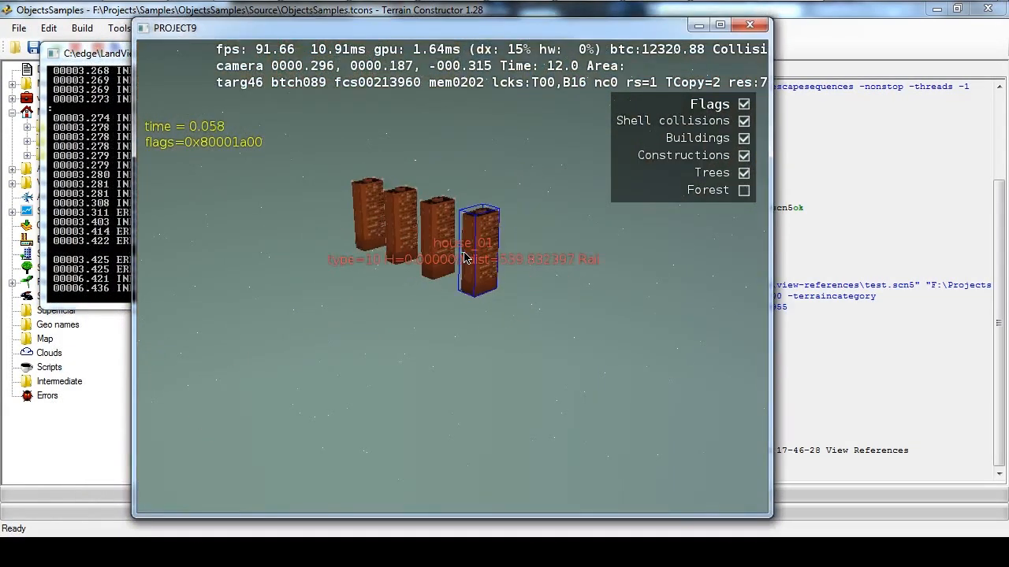
{"action": "scroll", "coordinate": [465, 237], "scroll_direction": "up", "scroll_amount": 4}
{"action": "scroll", "coordinate": [466, 242], "scroll_direction": "down", "scroll_amount": 2}
{"action": "key", "text": "Left"}
{"action": "key", "text": "Left"}
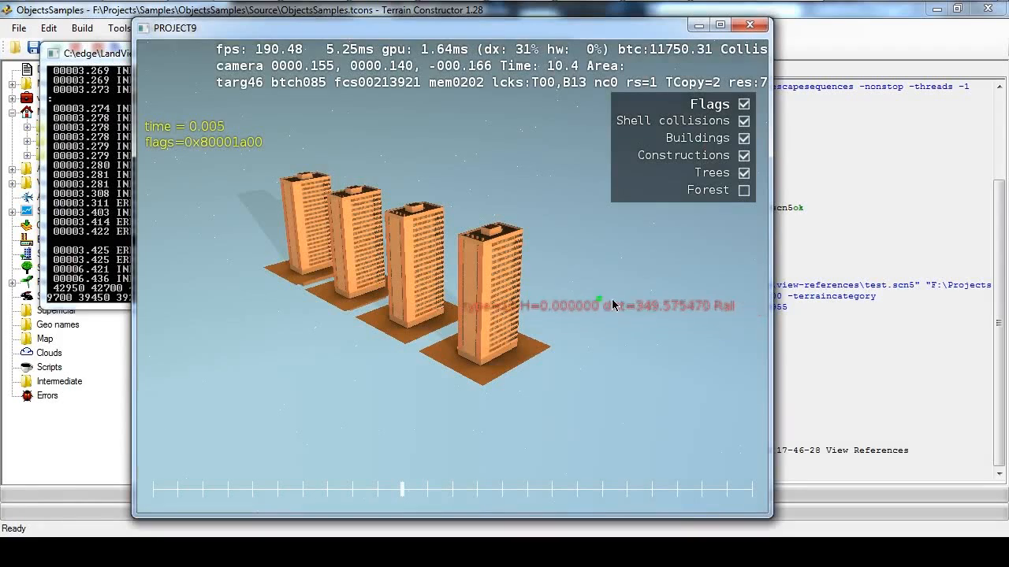
{"action": "middle_click_drag", "start_coordinate": [590, 307], "coordinate": [611, 323]}
{"action": "scroll", "coordinate": [611, 324], "scroll_direction": "up", "scroll_amount": 8}
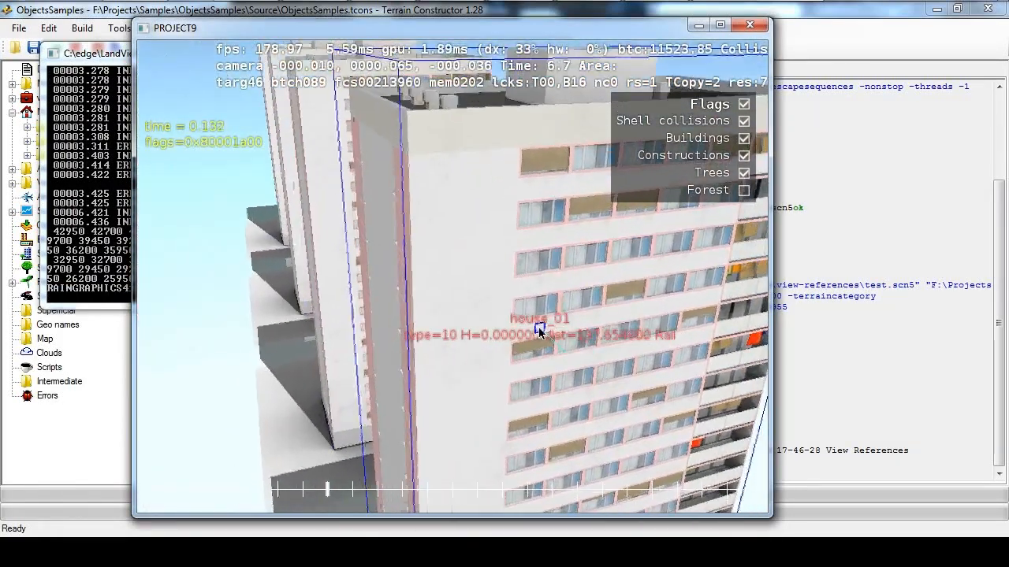
Examine how the collision shell follows the house_01 roof, rooftop block and walls by probing different surfaces
{"action": "mouse_move", "coordinate": [539, 329]}
{"action": "middle_mouse_down"}
{"action": "mouse_move", "coordinate": [580, 331]}
{"action": "mouse_move", "coordinate": [394, 293]}
{"action": "mouse_move", "coordinate": [452, 296]}
{"action": "mouse_move", "coordinate": [417, 281]}
{"action": "mouse_move", "coordinate": [471, 284]}
{"action": "mouse_move", "coordinate": [432, 283]}
{"action": "mouse_move", "coordinate": [400, 313]}
{"action": "mouse_move", "coordinate": [391, 306]}
{"action": "mouse_move", "coordinate": [401, 331]}
{"action": "mouse_move", "coordinate": [480, 294]}
{"action": "mouse_move", "coordinate": [369, 314]}
{"action": "mouse_move", "coordinate": [490, 252]}
{"action": "mouse_move", "coordinate": [469, 325]}
{"action": "mouse_move", "coordinate": [515, 320]}
{"action": "mouse_move", "coordinate": [497, 313]}
{"action": "mouse_move", "coordinate": [432, 335]}
{"action": "mouse_move", "coordinate": [425, 285]}
{"action": "mouse_move", "coordinate": [533, 270]}
{"action": "mouse_move", "coordinate": [466, 306]}
{"action": "mouse_move", "coordinate": [471, 275]}
{"action": "mouse_move", "coordinate": [509, 284]}
{"action": "mouse_move", "coordinate": [470, 322]}
{"action": "mouse_move", "coordinate": [486, 264]}
{"action": "mouse_move", "coordinate": [525, 328]}
{"action": "mouse_move", "coordinate": [512, 368]}
{"action": "mouse_move", "coordinate": [465, 316]}
{"action": "mouse_move", "coordinate": [484, 335]}
{"action": "mouse_move", "coordinate": [534, 339]}
{"action": "middle_mouse_up"}
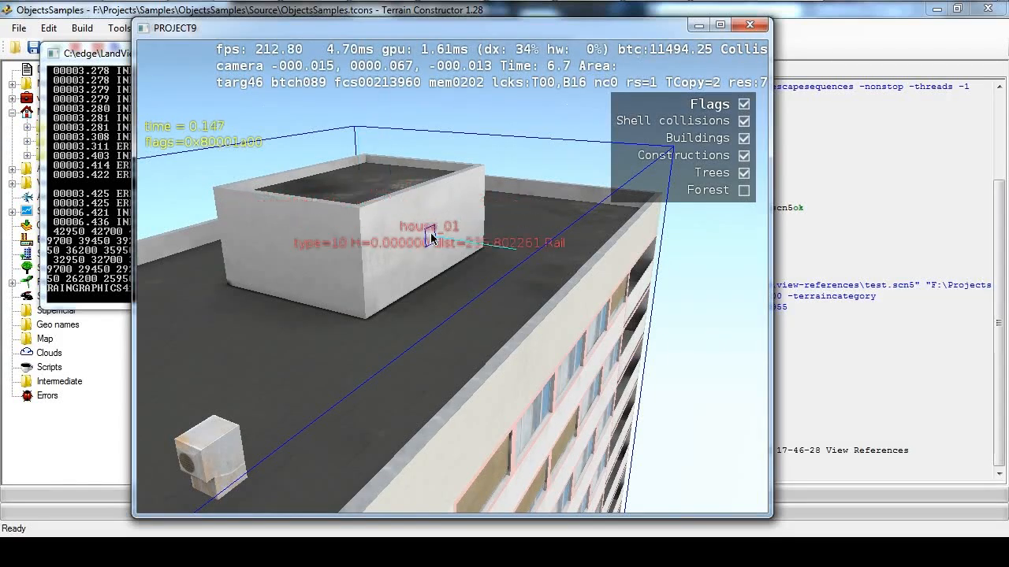
{"action": "middle_click_drag", "start_coordinate": [433, 338], "coordinate": [401, 352]}
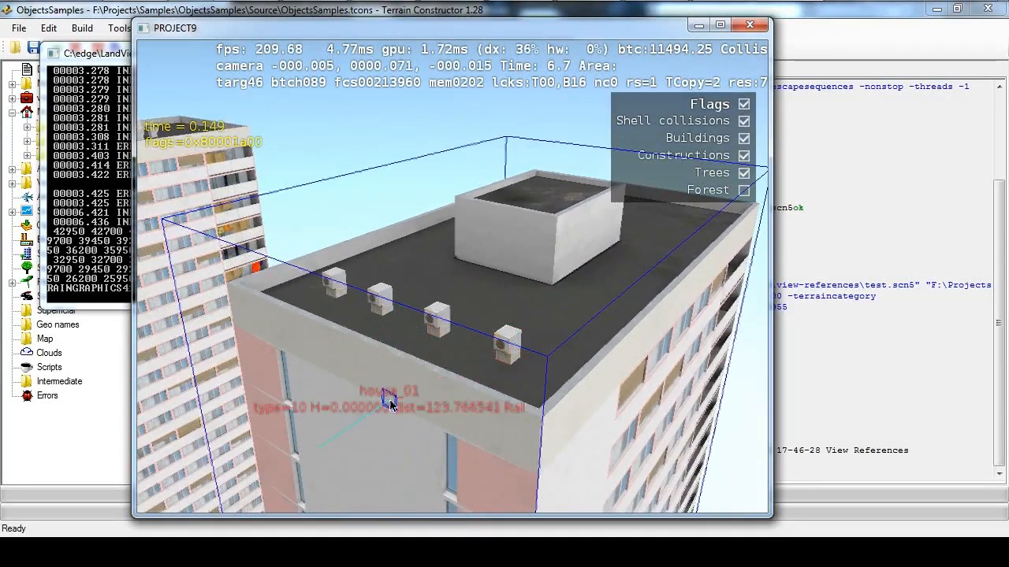
{"action": "scroll", "coordinate": [539, 316], "scroll_direction": "up", "scroll_amount": 5}
{"action": "scroll", "coordinate": [530, 310], "scroll_direction": "down", "scroll_amount": 4}
{"action": "scroll", "coordinate": [482, 262], "scroll_direction": "up", "scroll_amount": 4}
{"action": "scroll", "coordinate": [493, 328], "scroll_direction": "down", "scroll_amount": 4}
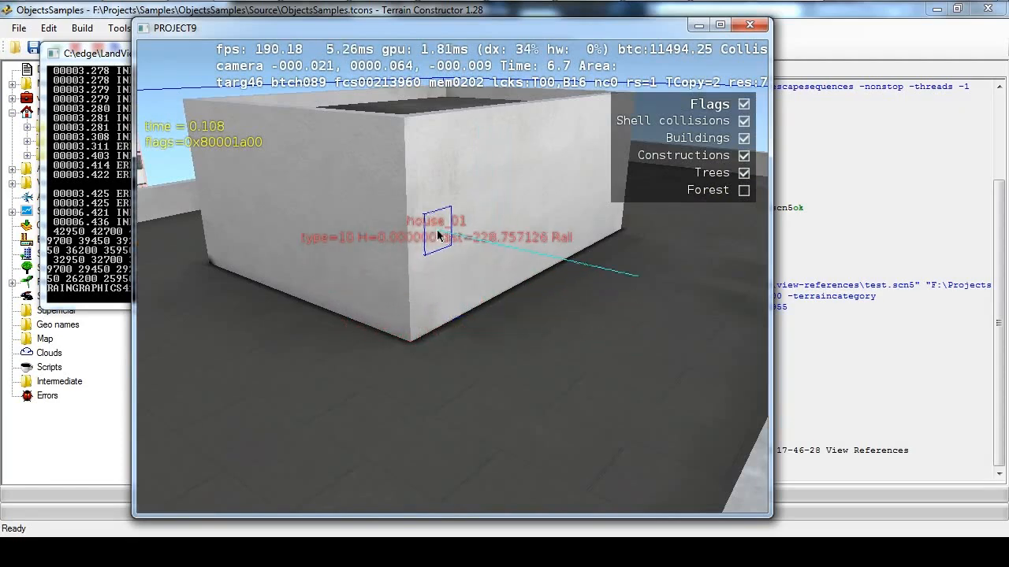
{"action": "scroll", "coordinate": [457, 251], "scroll_direction": "up", "scroll_amount": 5}
{"action": "scroll", "coordinate": [469, 279], "scroll_direction": "down", "scroll_amount": 4}
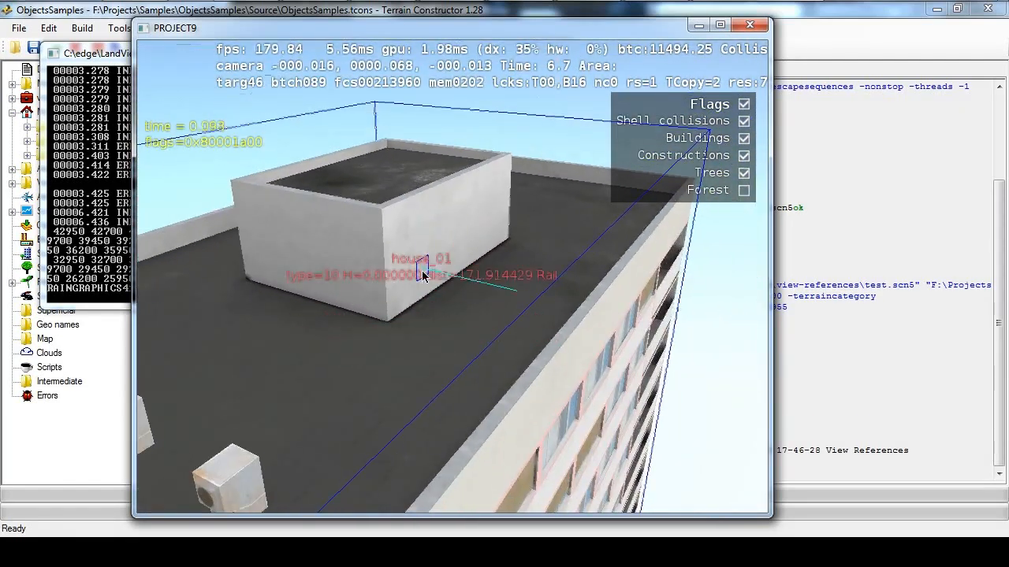
{"action": "scroll", "coordinate": [473, 309], "scroll_direction": "up", "scroll_amount": 3}
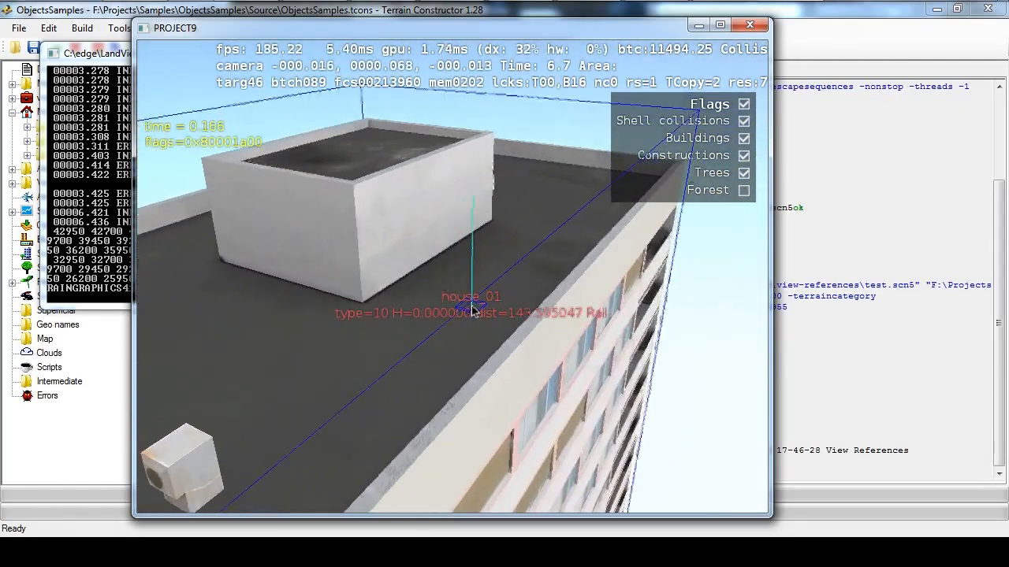
{"action": "scroll", "coordinate": [392, 295], "scroll_direction": "down", "scroll_amount": 5}
{"action": "scroll", "coordinate": [424, 318], "scroll_direction": "down", "scroll_amount": 3}
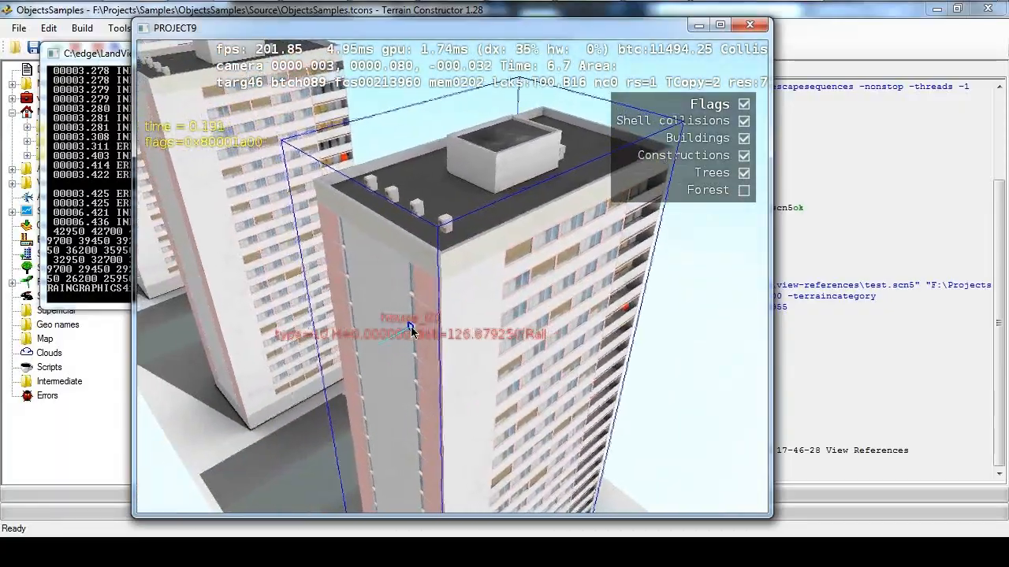